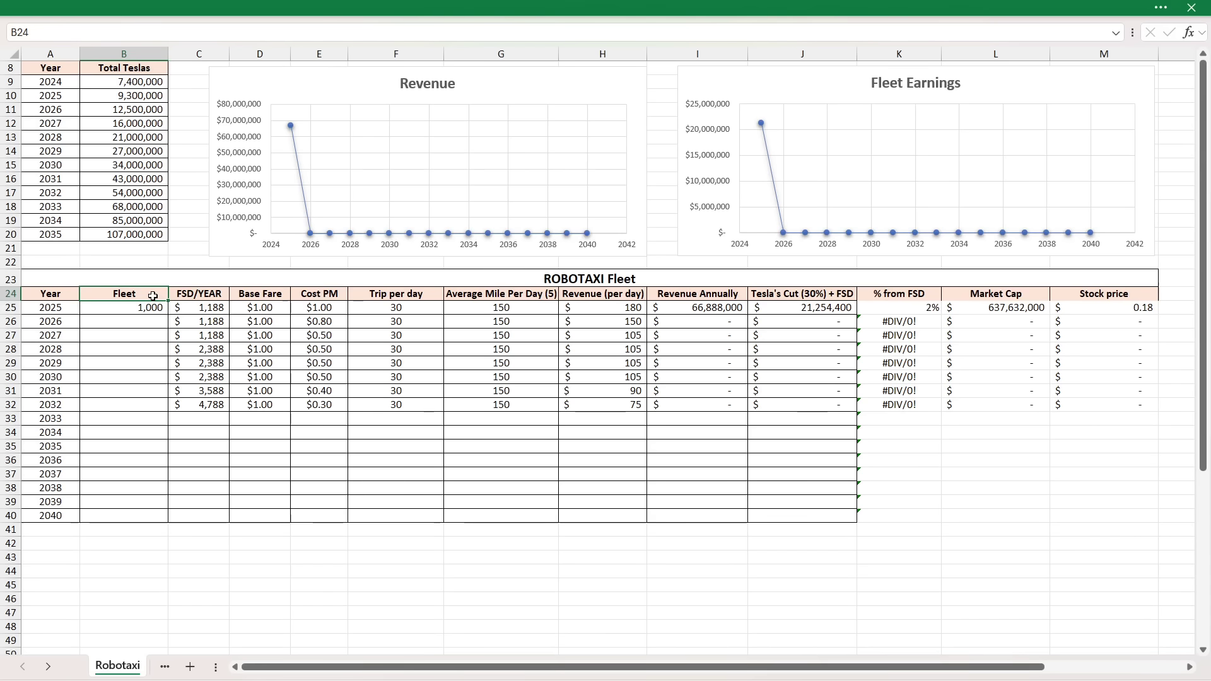
left_click_drag(183, 293, 198, 308)
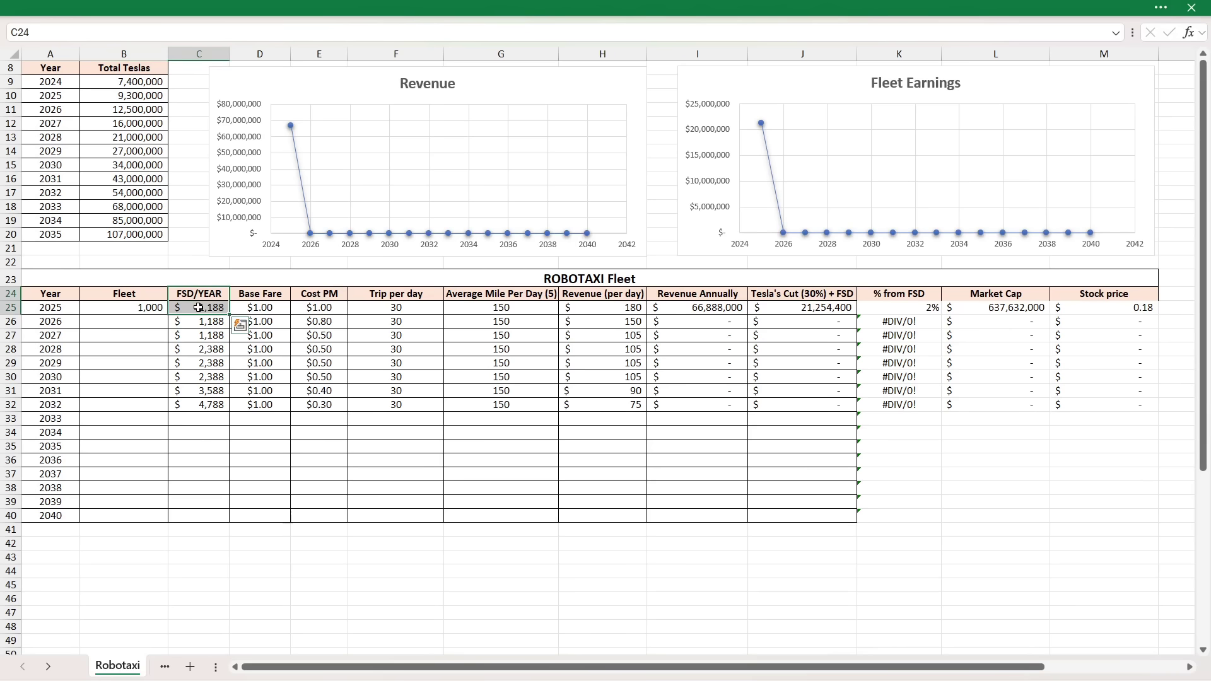
left_click(192, 308)
double_click(193, 308)
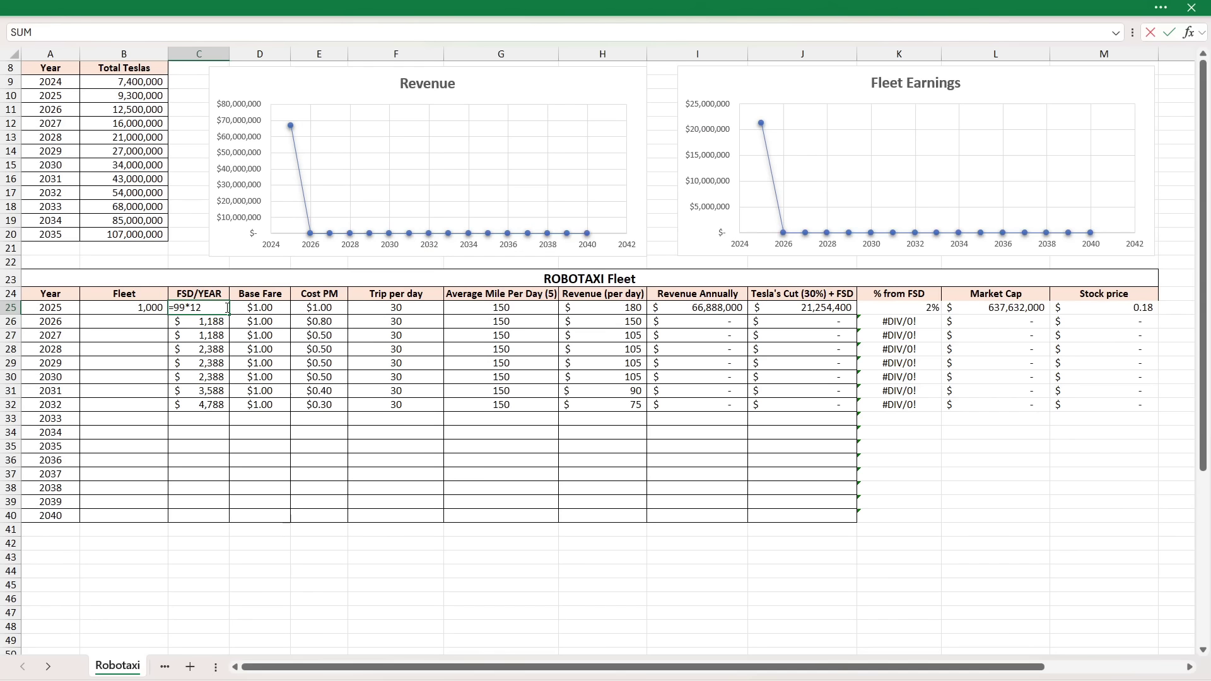
key("Return")
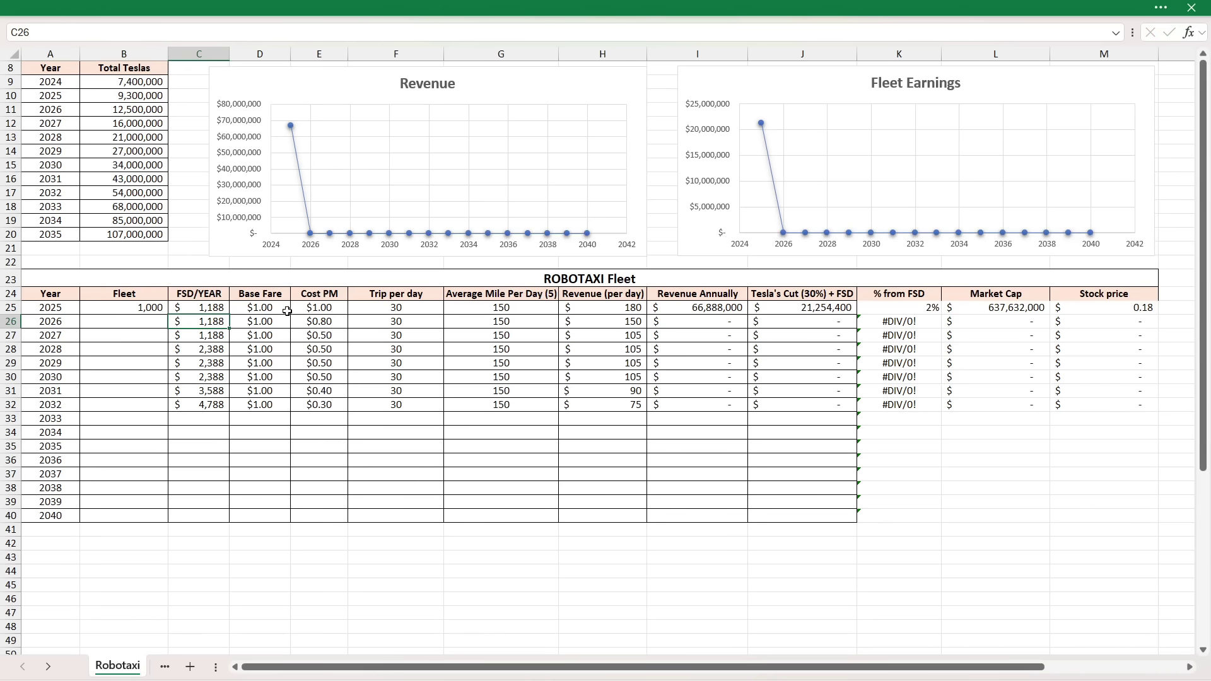
left_click(193, 306)
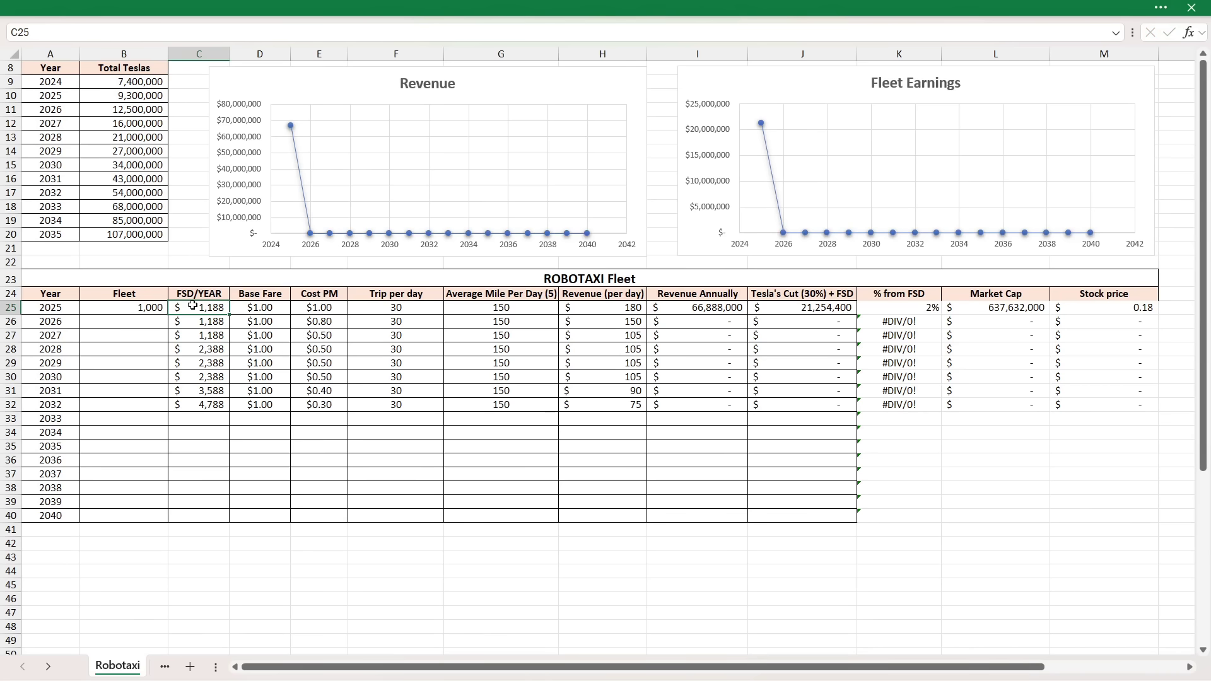
left_click(280, 310)
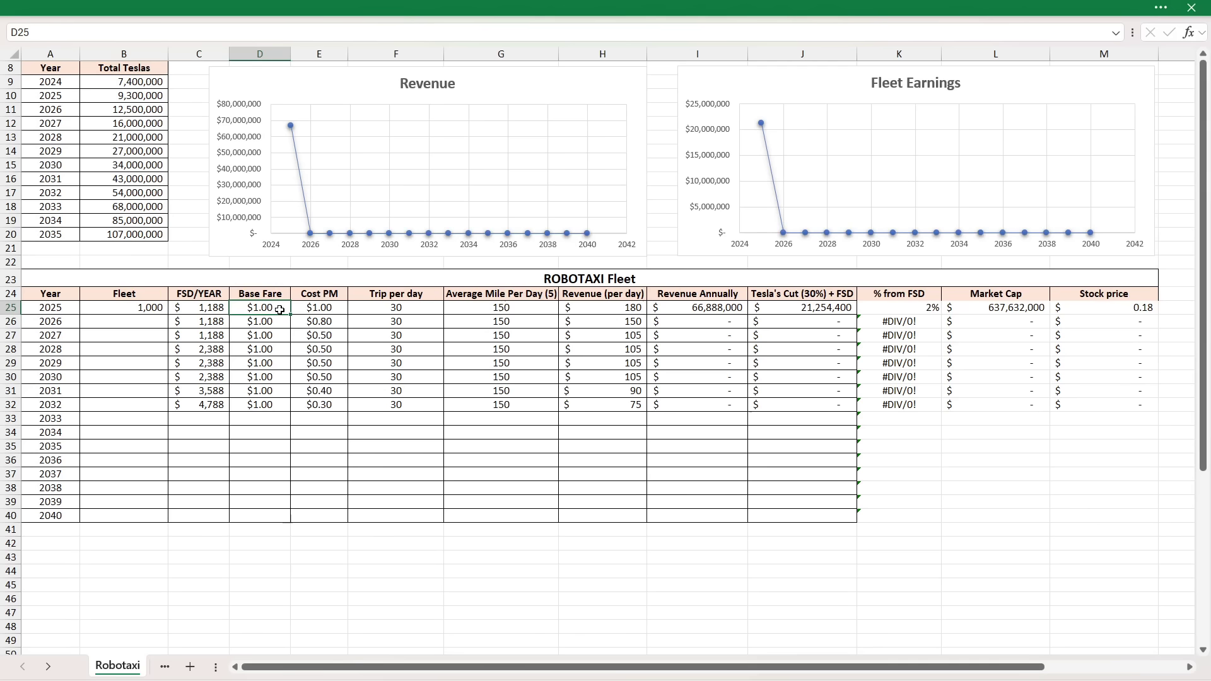
left_click(338, 309)
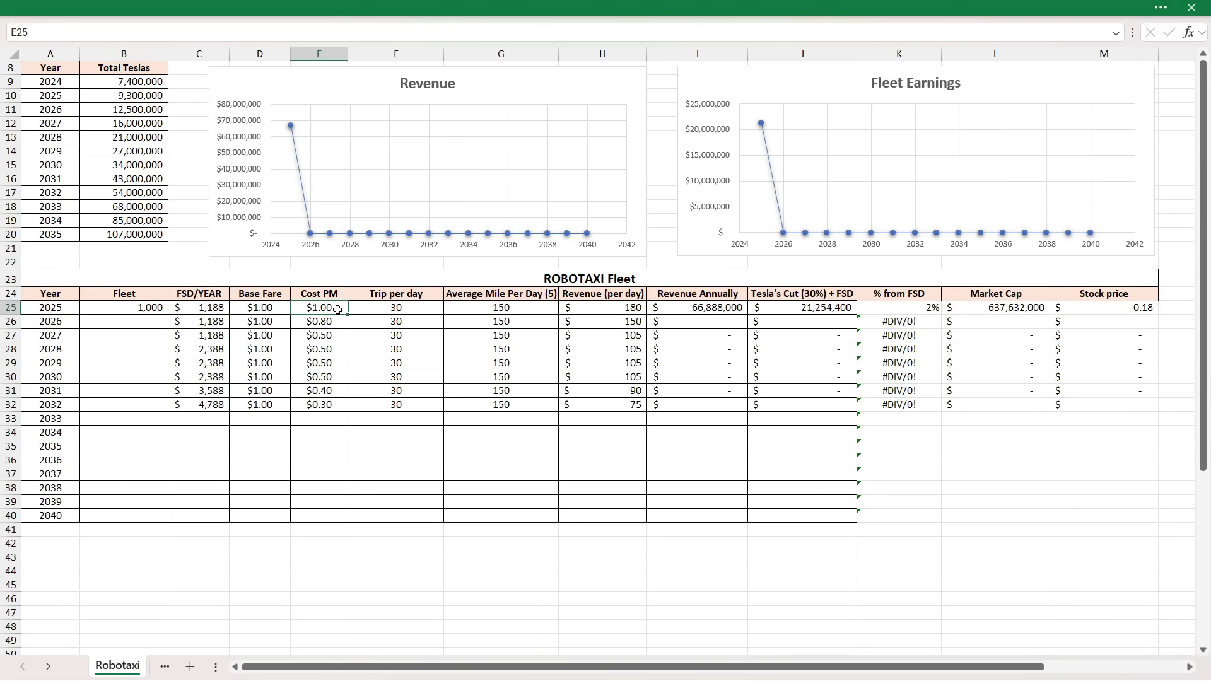
left_click(113, 307)
left_click_drag(108, 297, 109, 309)
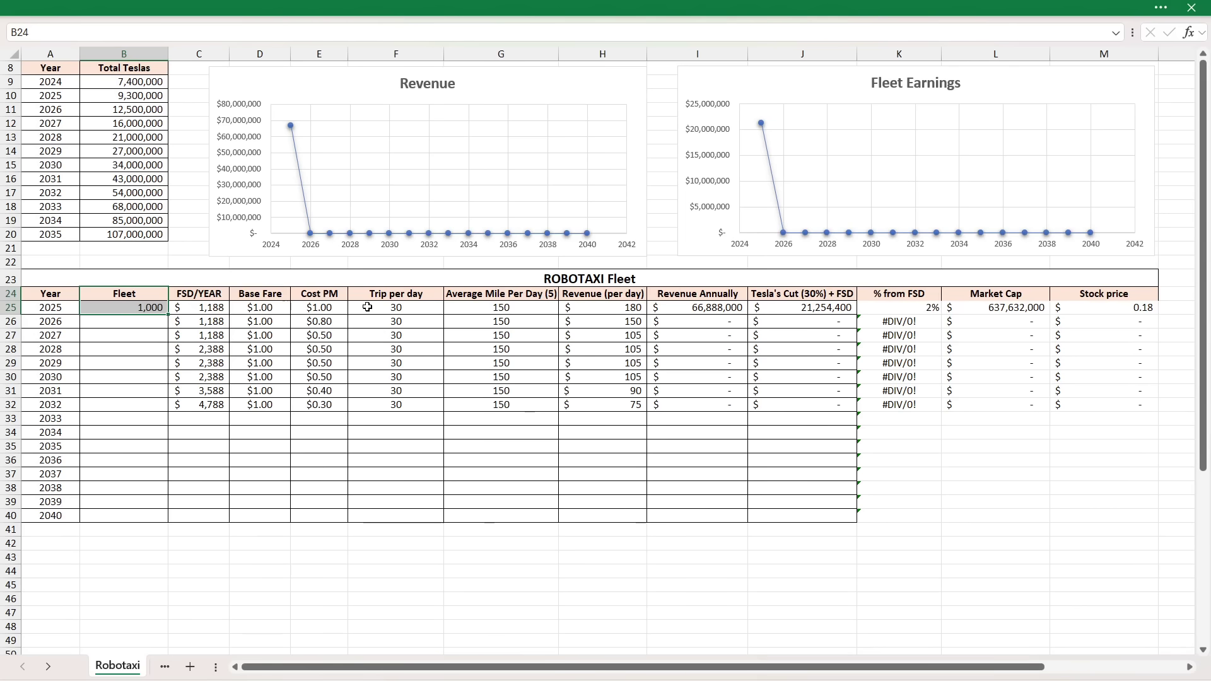
left_click_drag(367, 294, 367, 307)
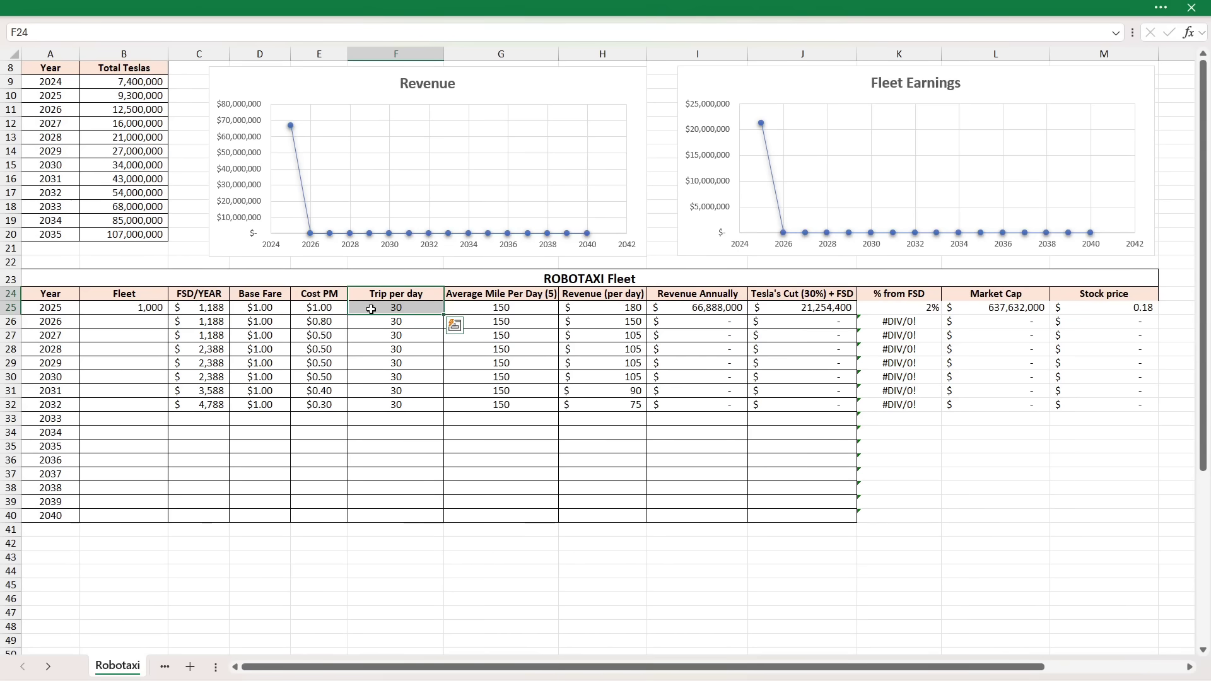
left_click(456, 308)
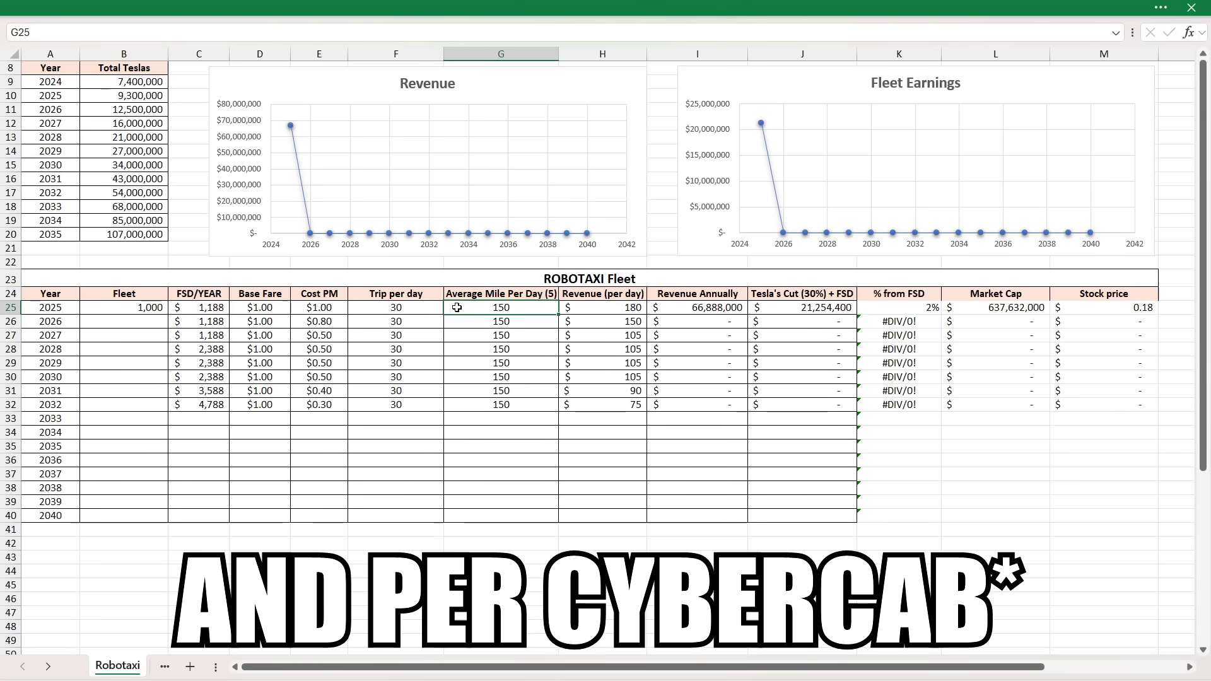
left_click(604, 309)
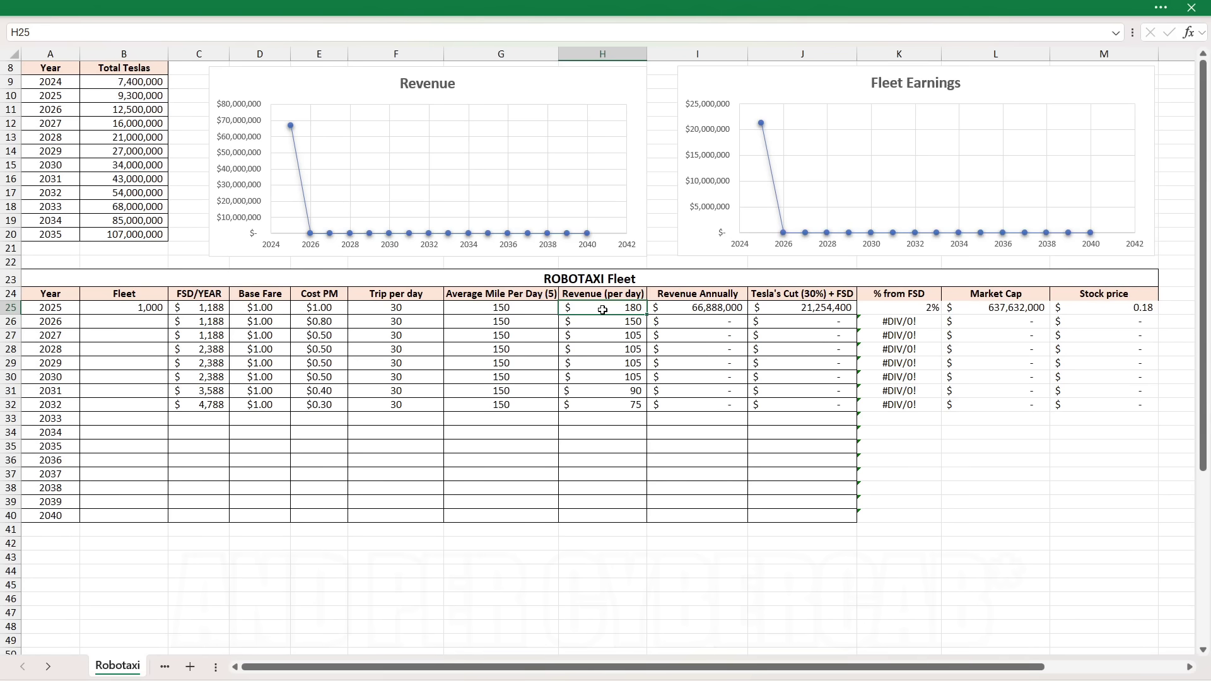
left_click(680, 308)
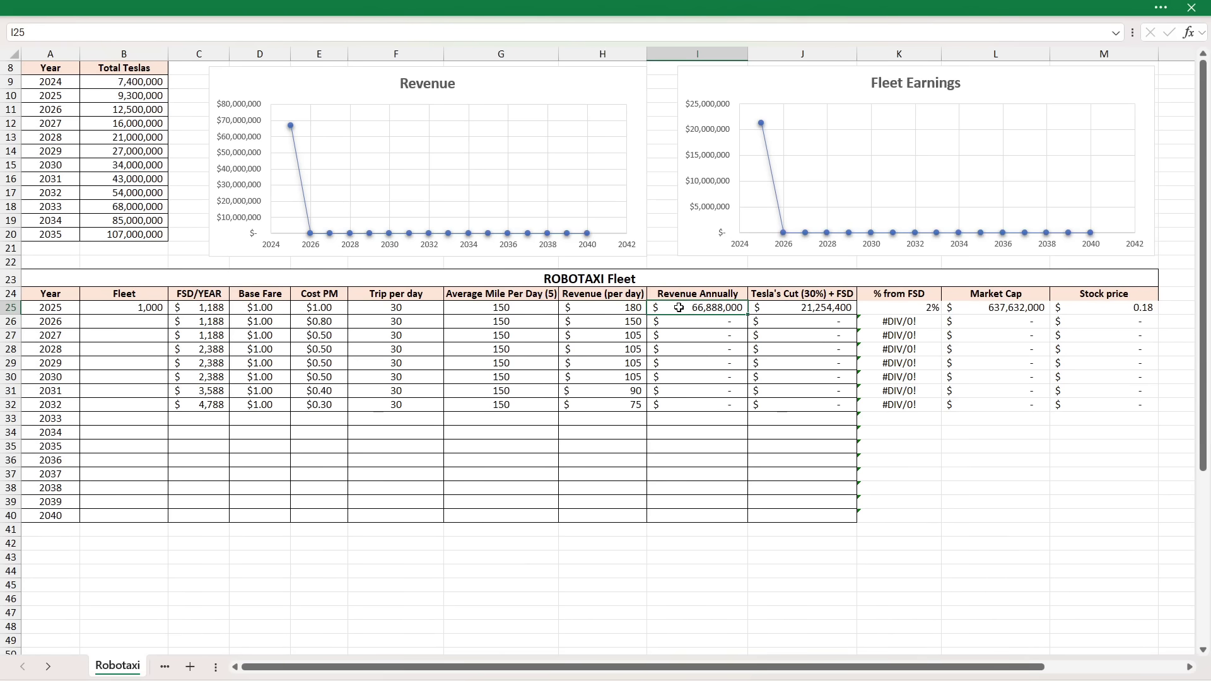
left_click(781, 309)
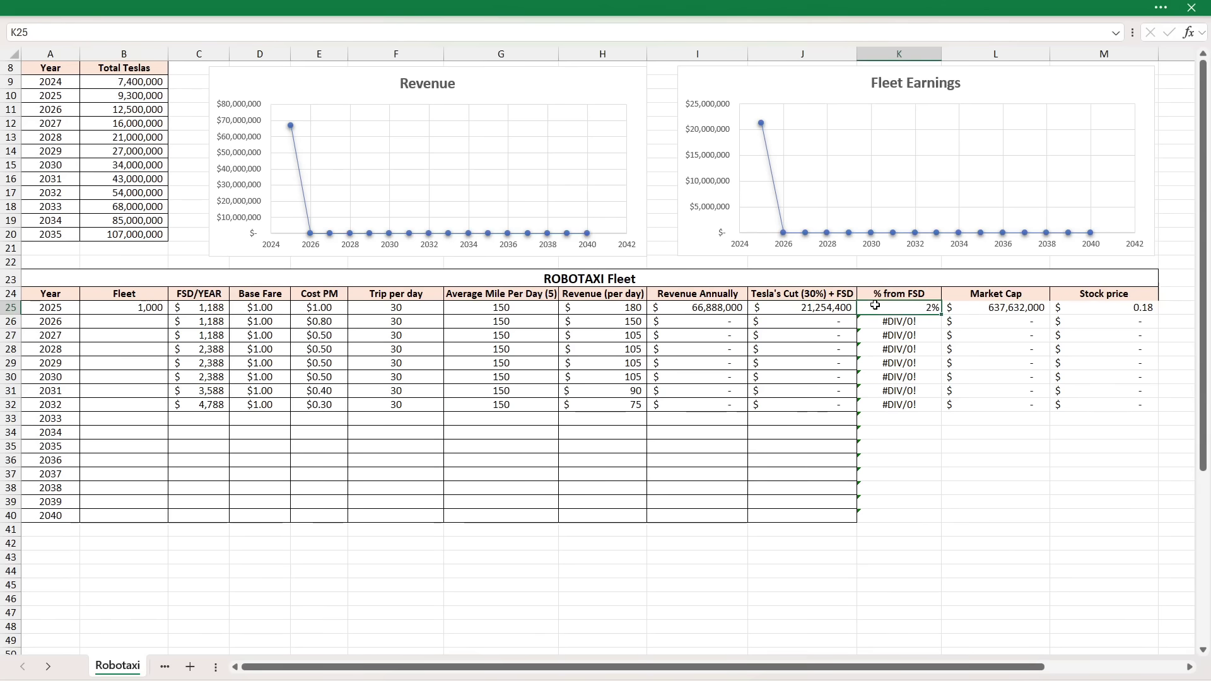
Review the 2025 market cap and stock price values in L25 and M25
left_click(971, 311)
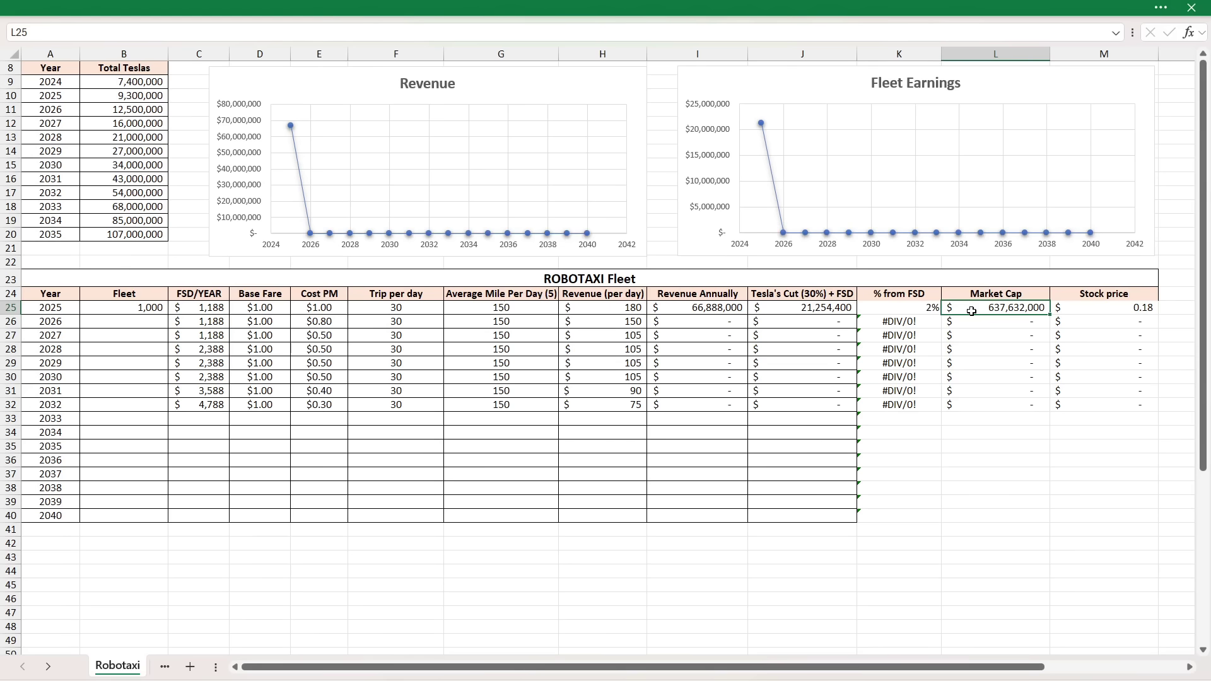
left_click(1094, 308)
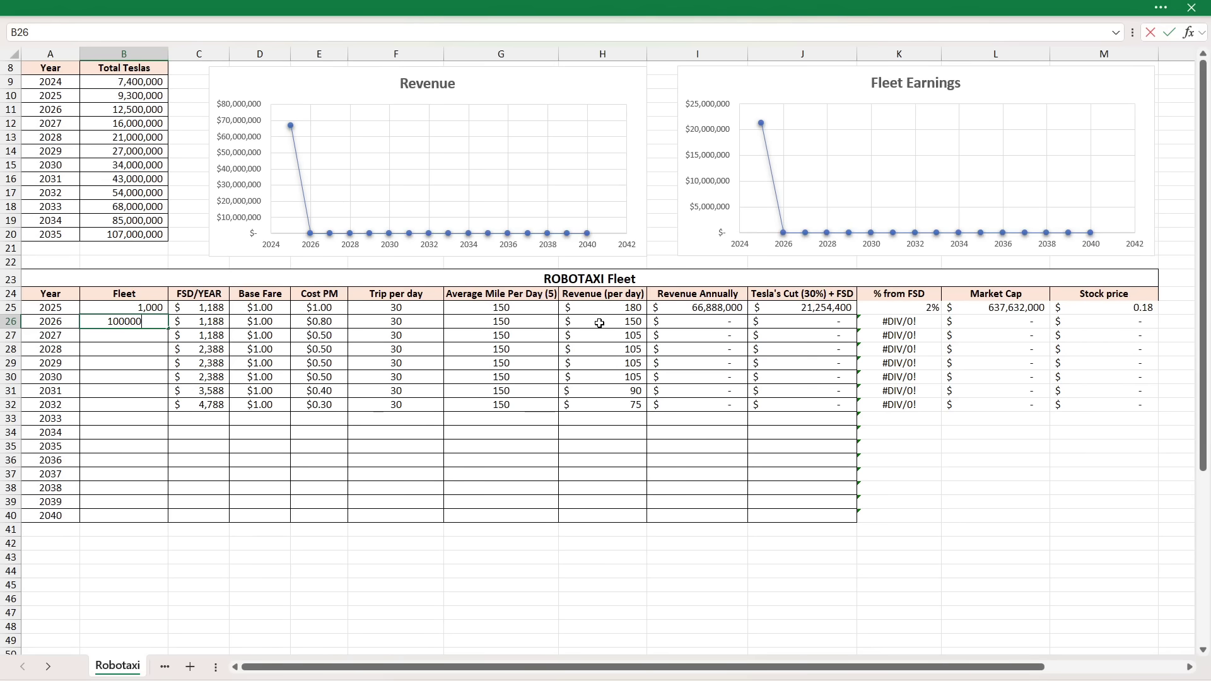
Commit the 100,000 fleet for 2026 and check revenue 5,593,800,000, Tesla's cut 1,796,940,000, market cap and 15.40 stock price
key("Return")
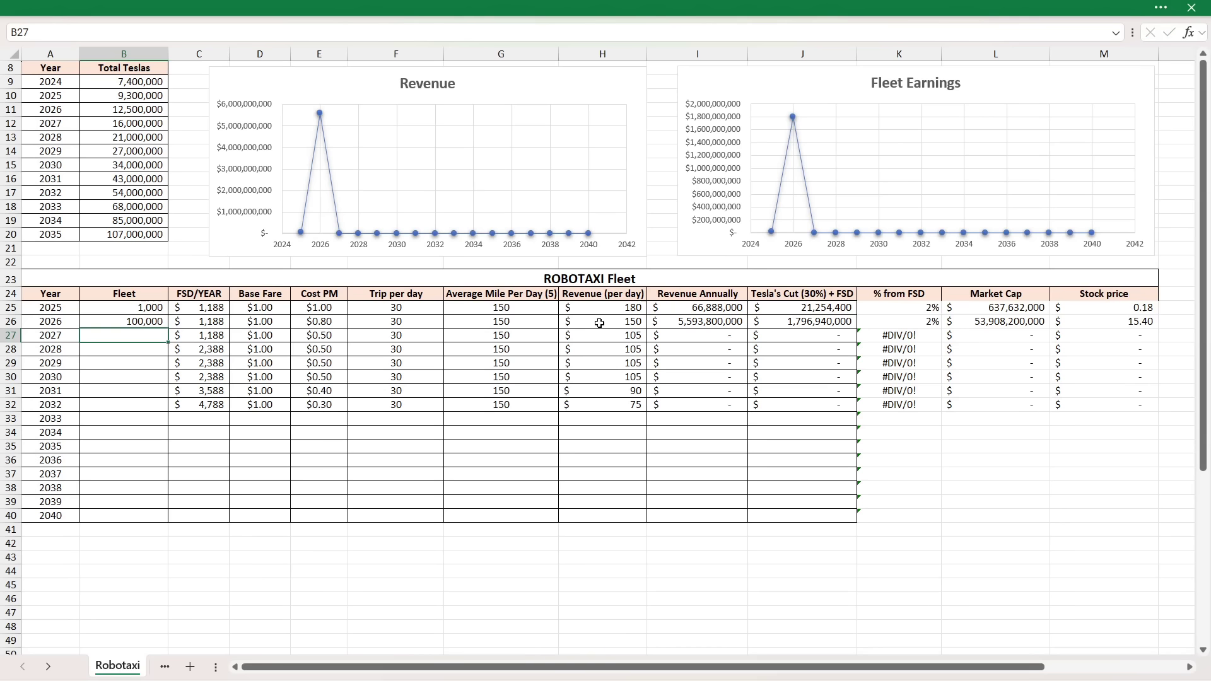
left_click(673, 323)
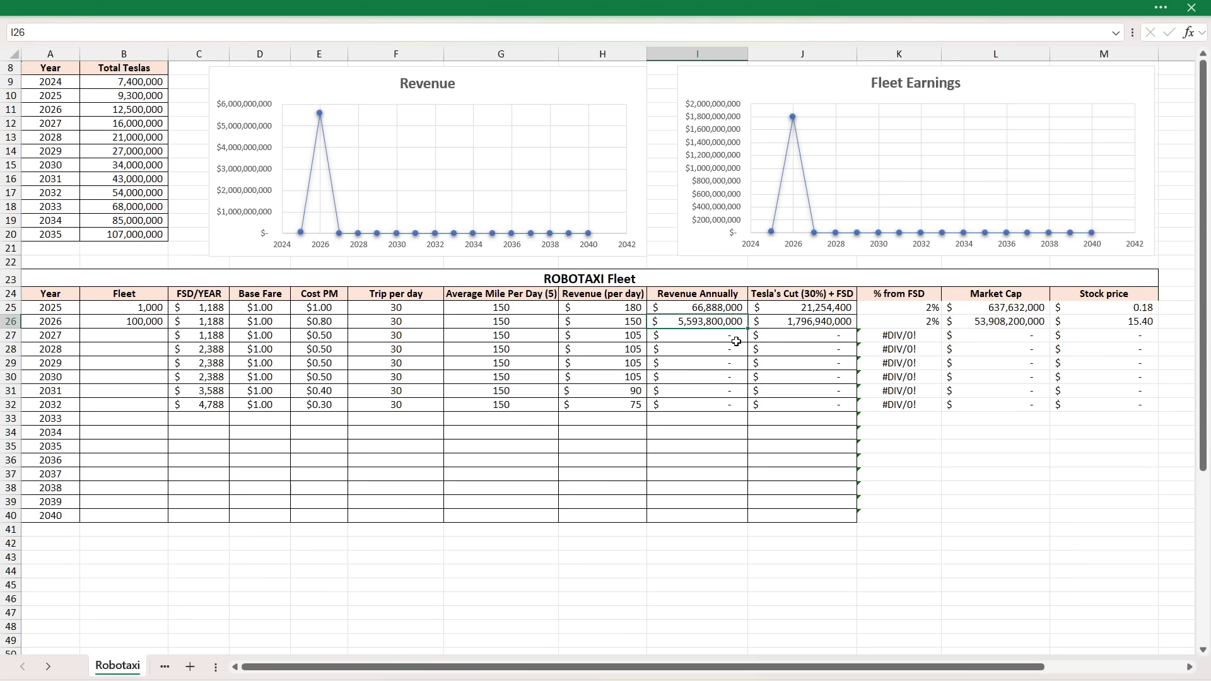
left_click(773, 327)
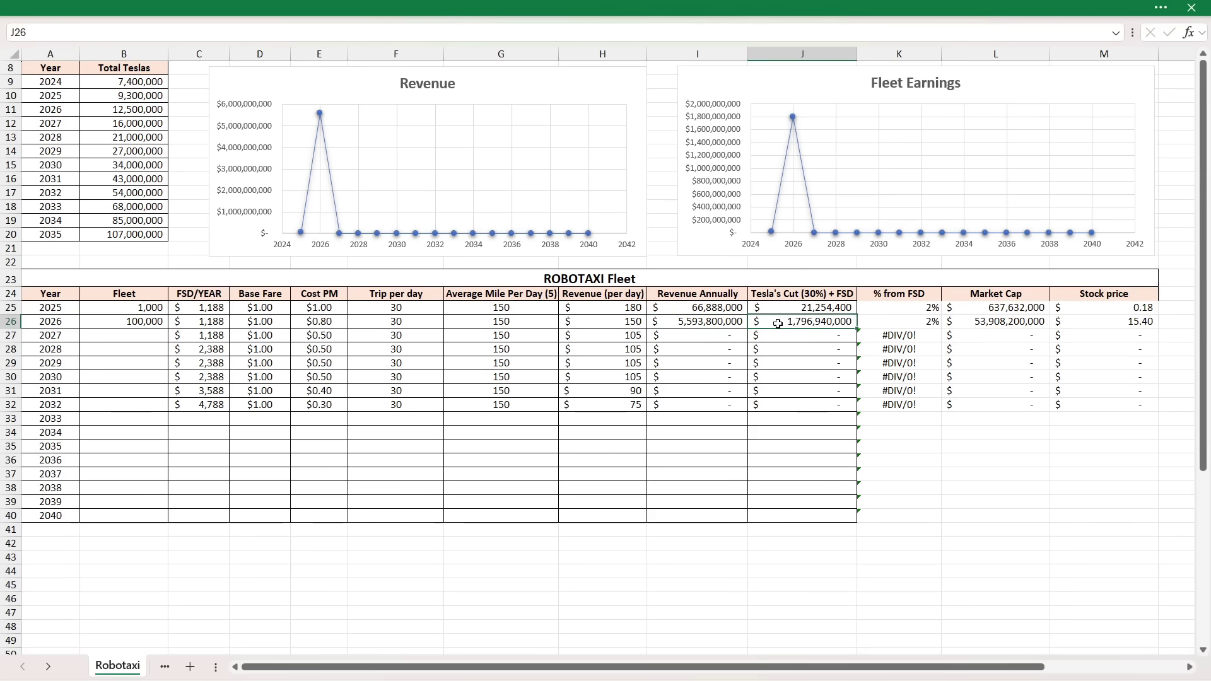
left_click(966, 323)
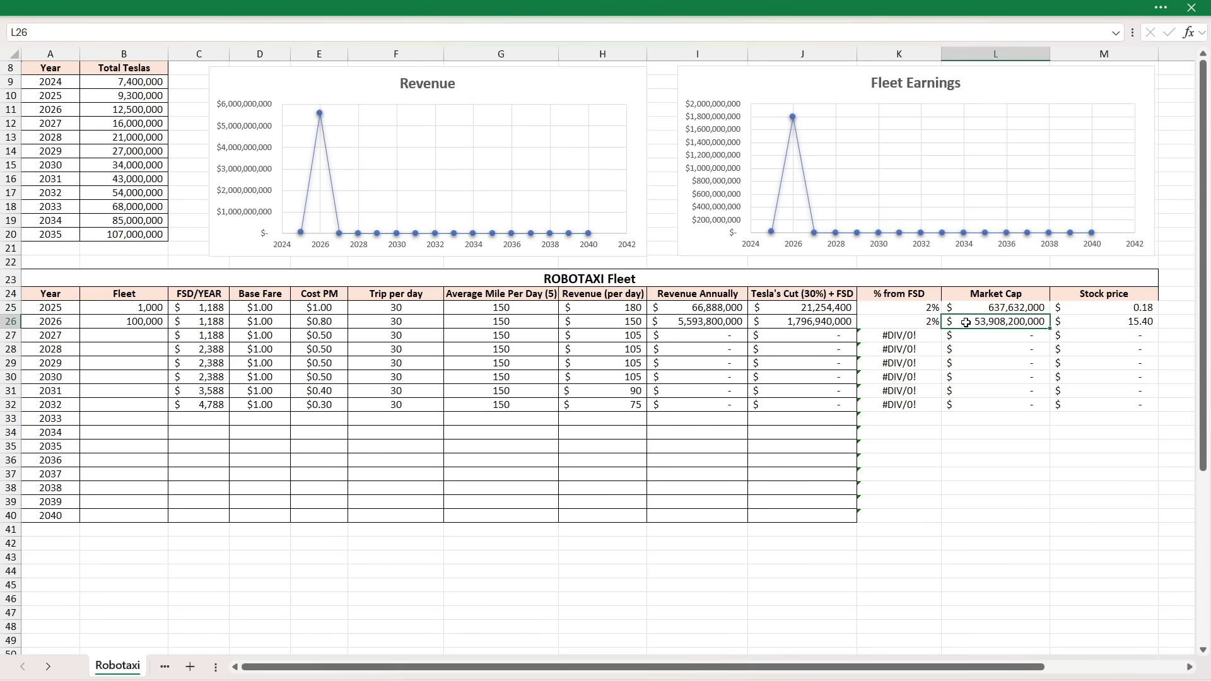
left_click(1091, 325)
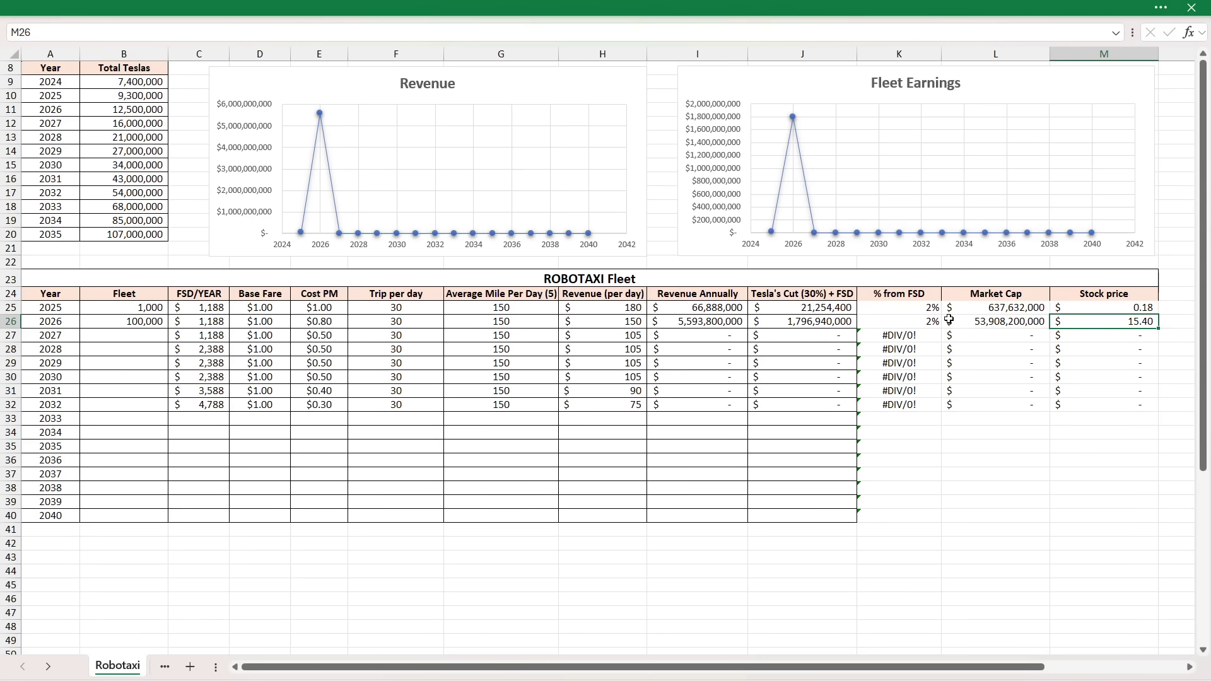
Enter 1,000,000 as the 2027 fleet size in B27
left_click(11, 334)
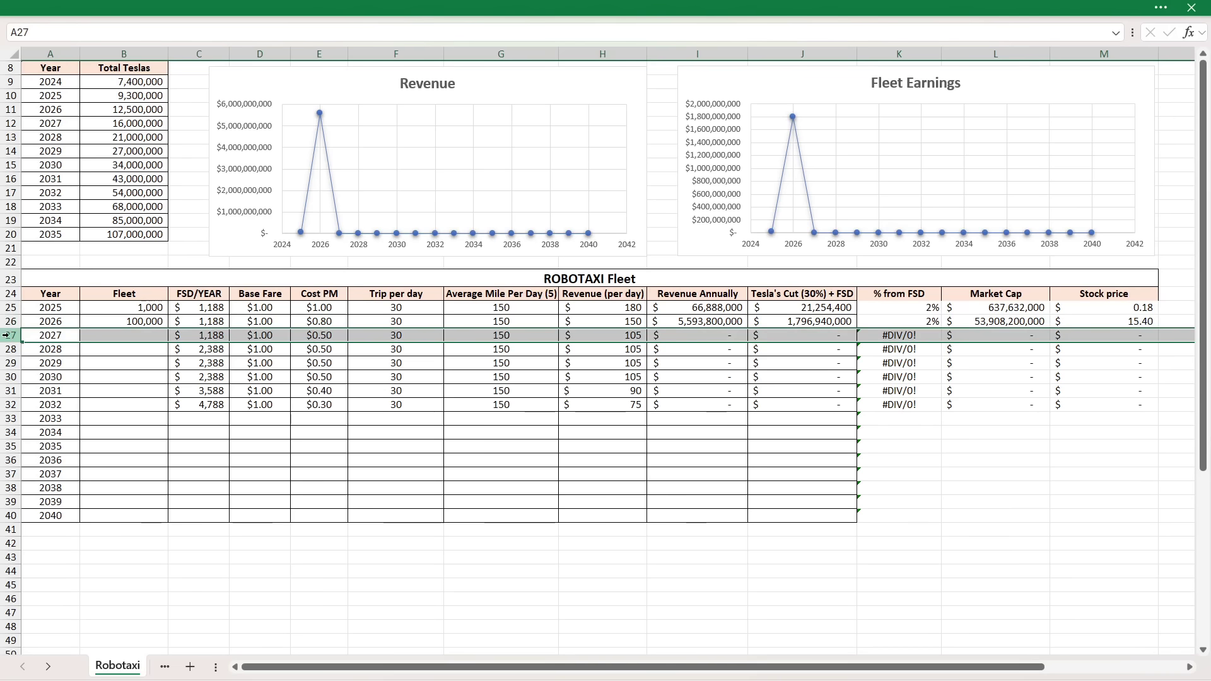
left_click(124, 338)
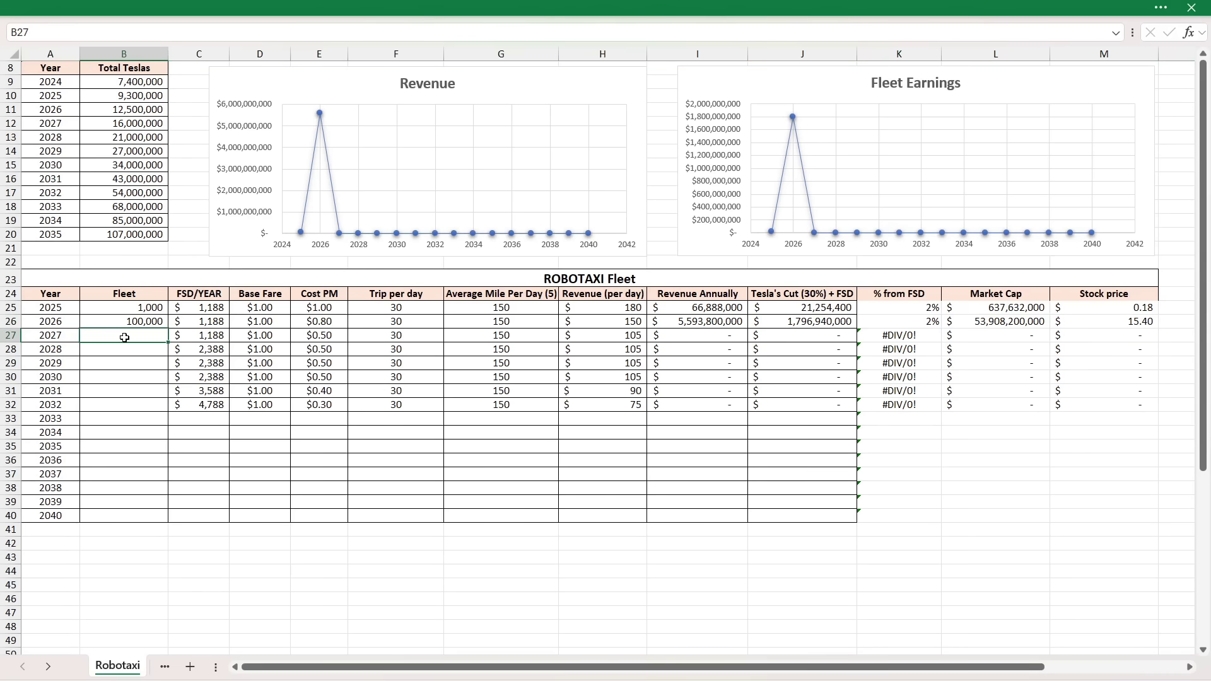
type("1000000")
key("Return")
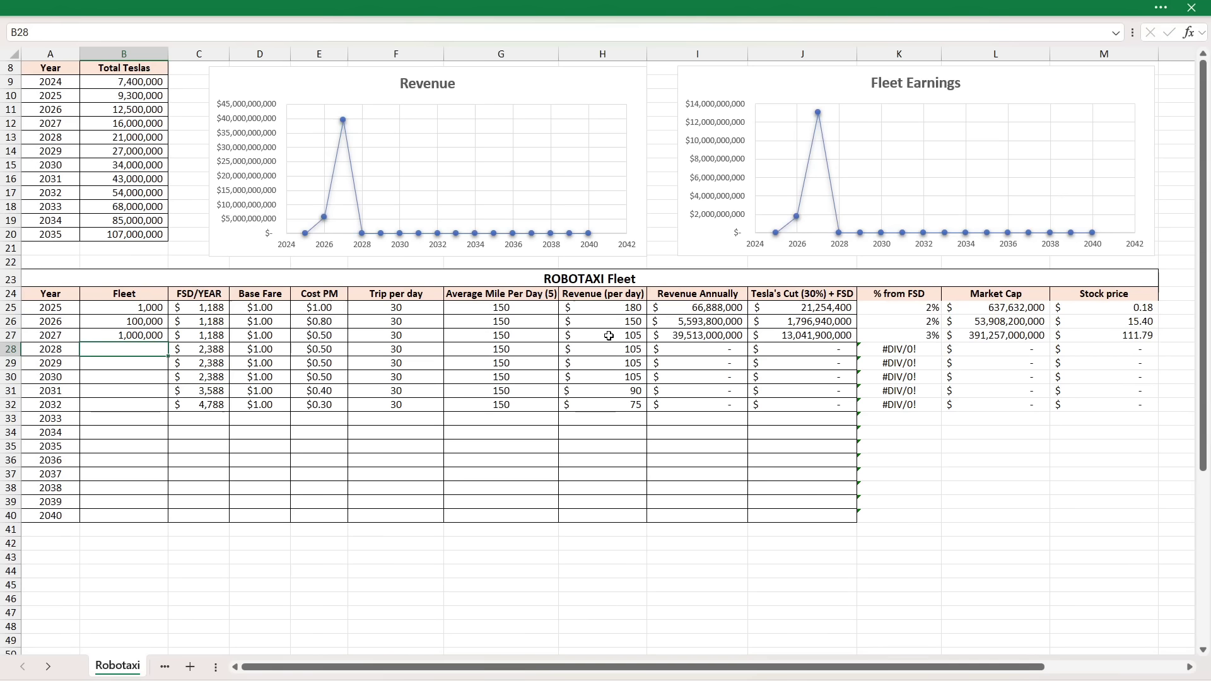
Check the 2027 results: 39,513,000,000 revenue, Tesla's cut, market cap and 111.79 stock price
left_click(662, 338)
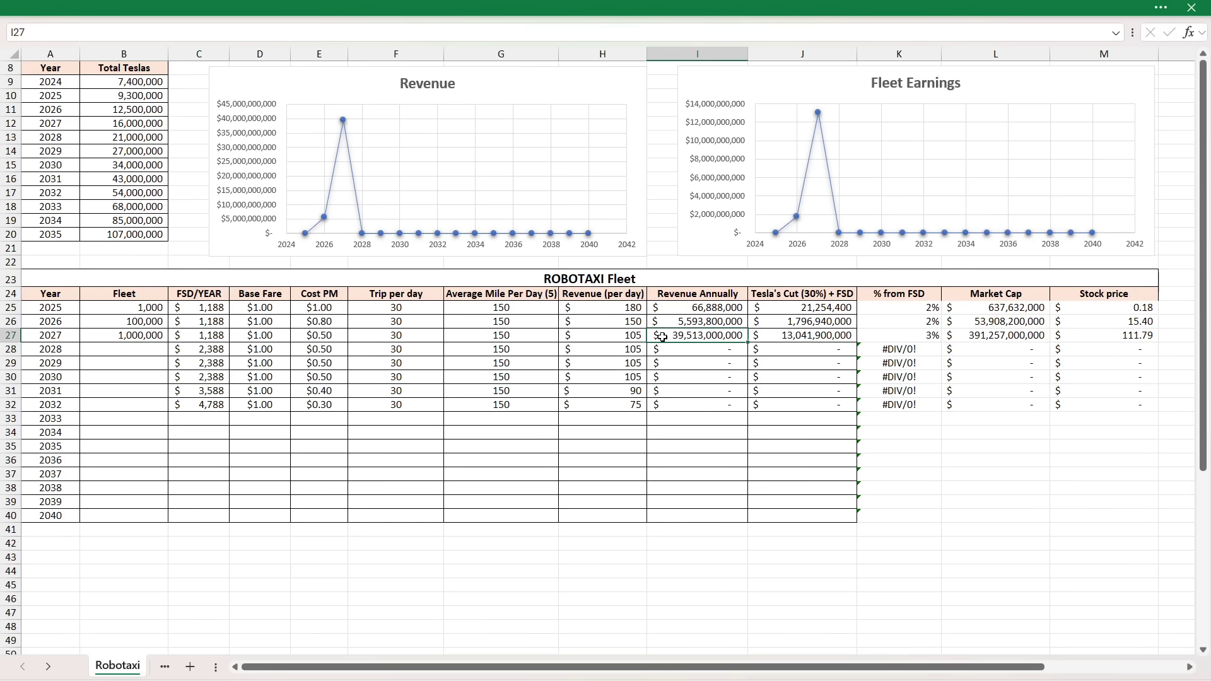
left_click(772, 336)
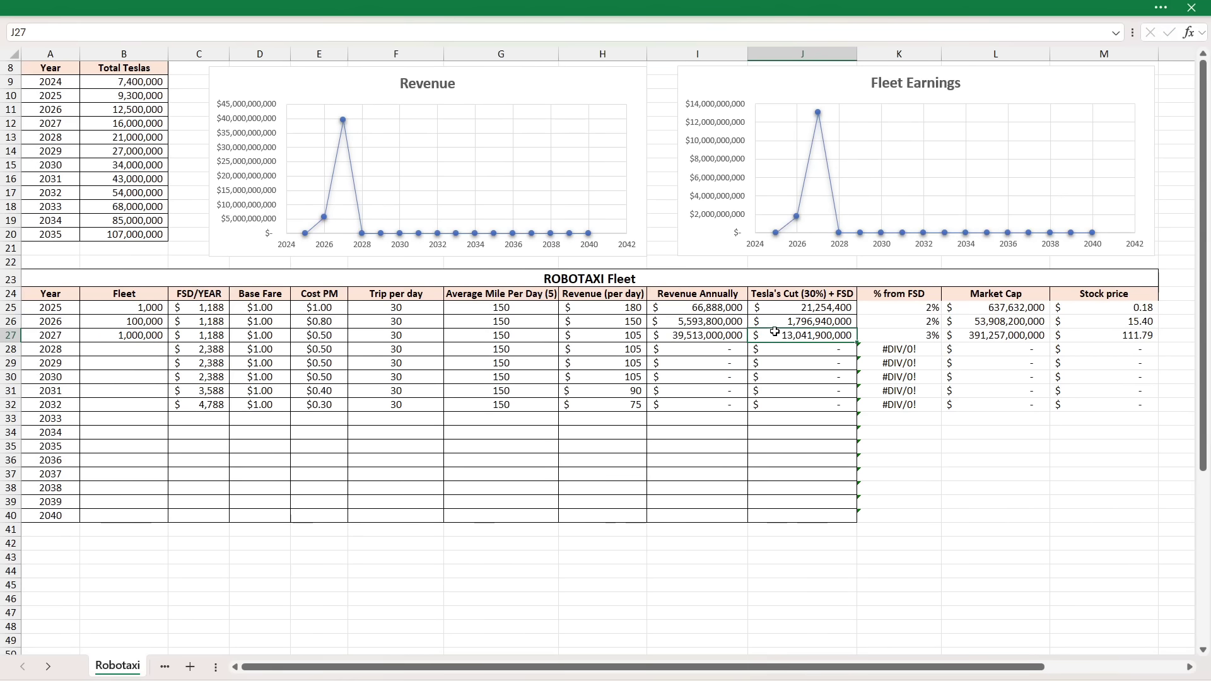
left_click(960, 335)
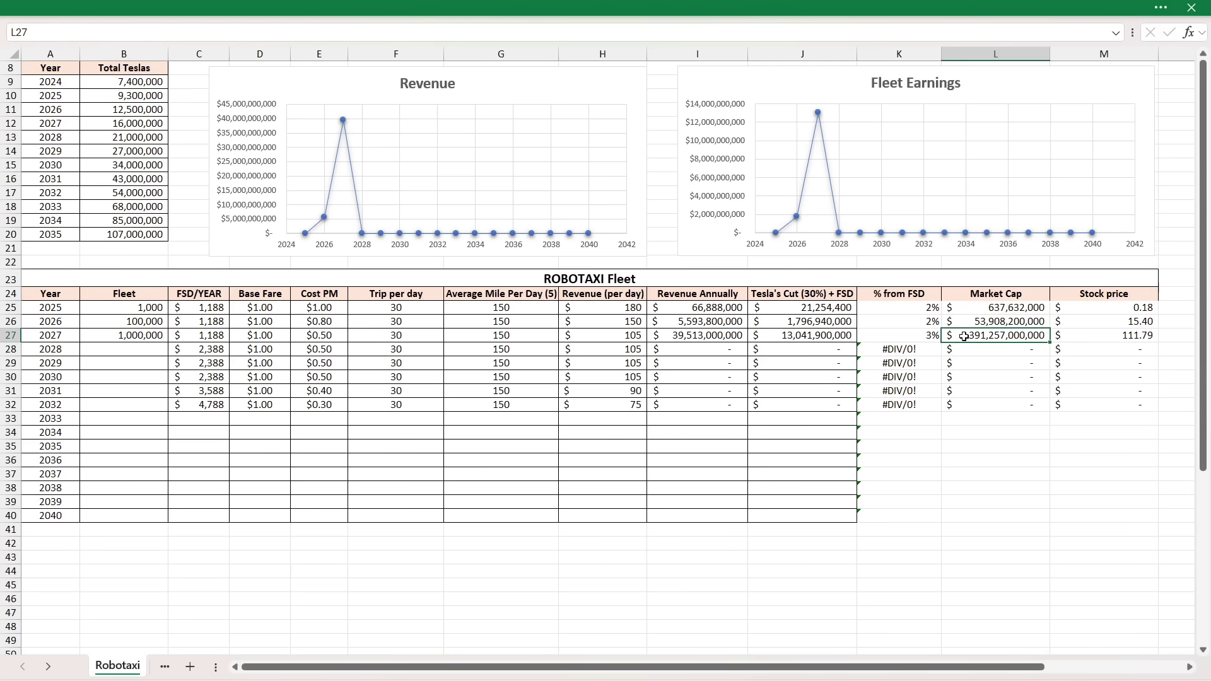
left_click(1072, 332)
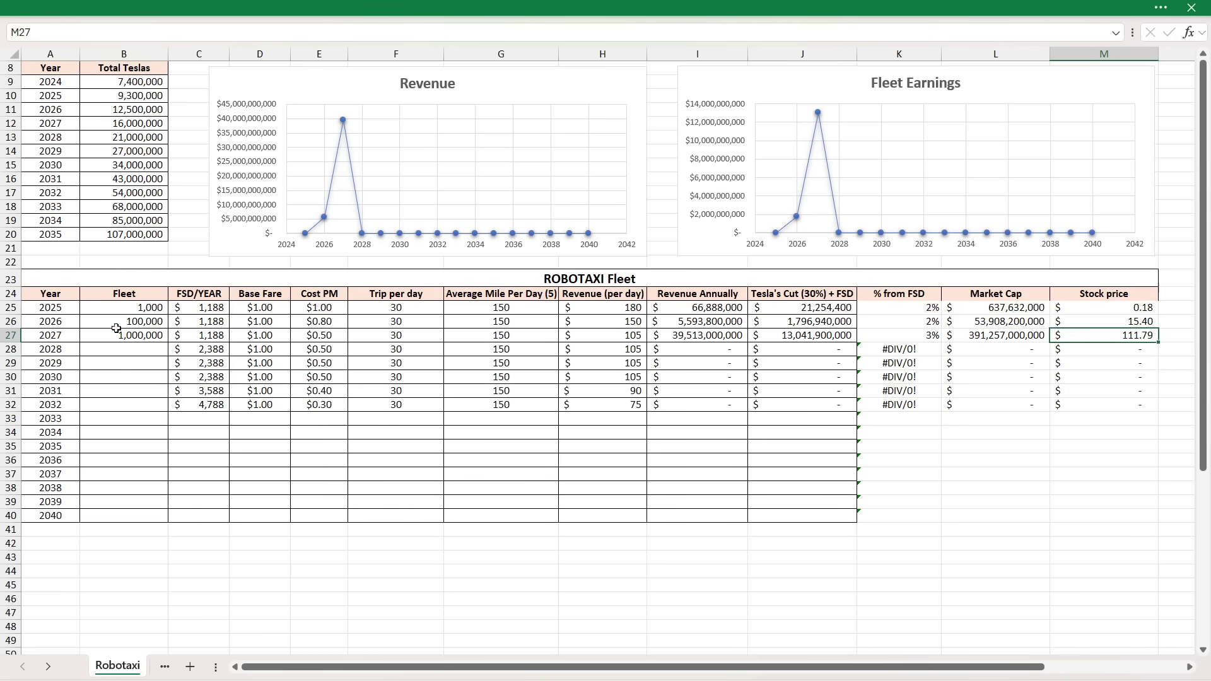
left_click(6, 336)
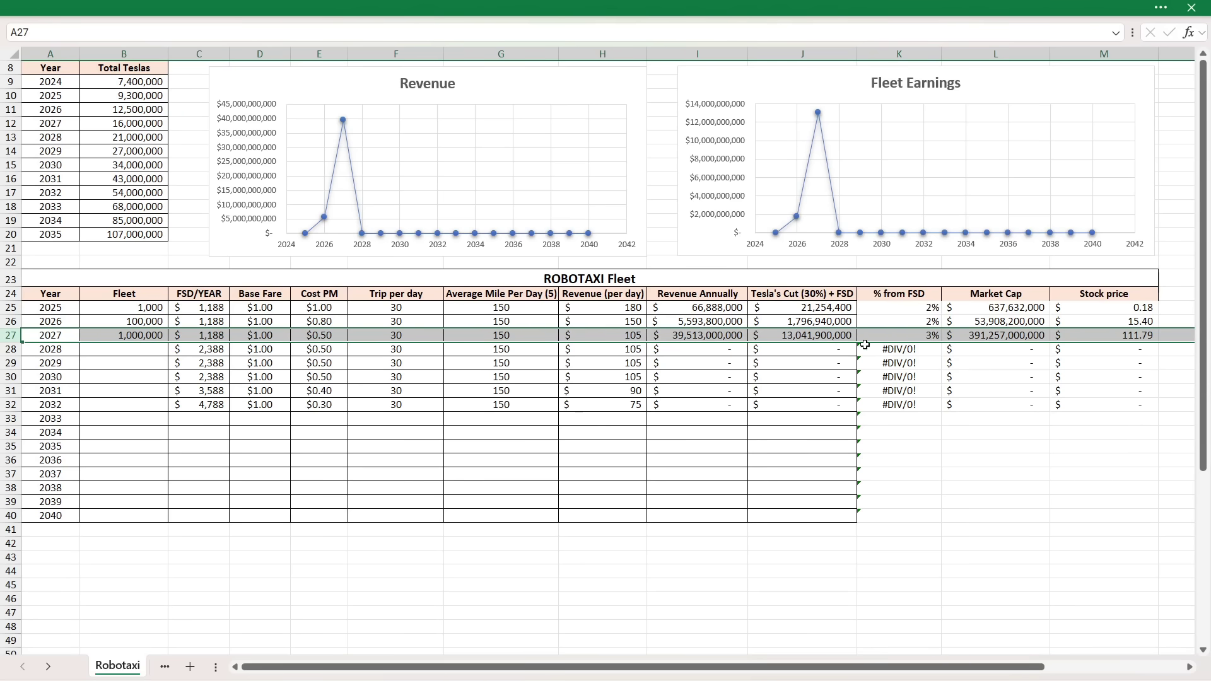
left_click(151, 350)
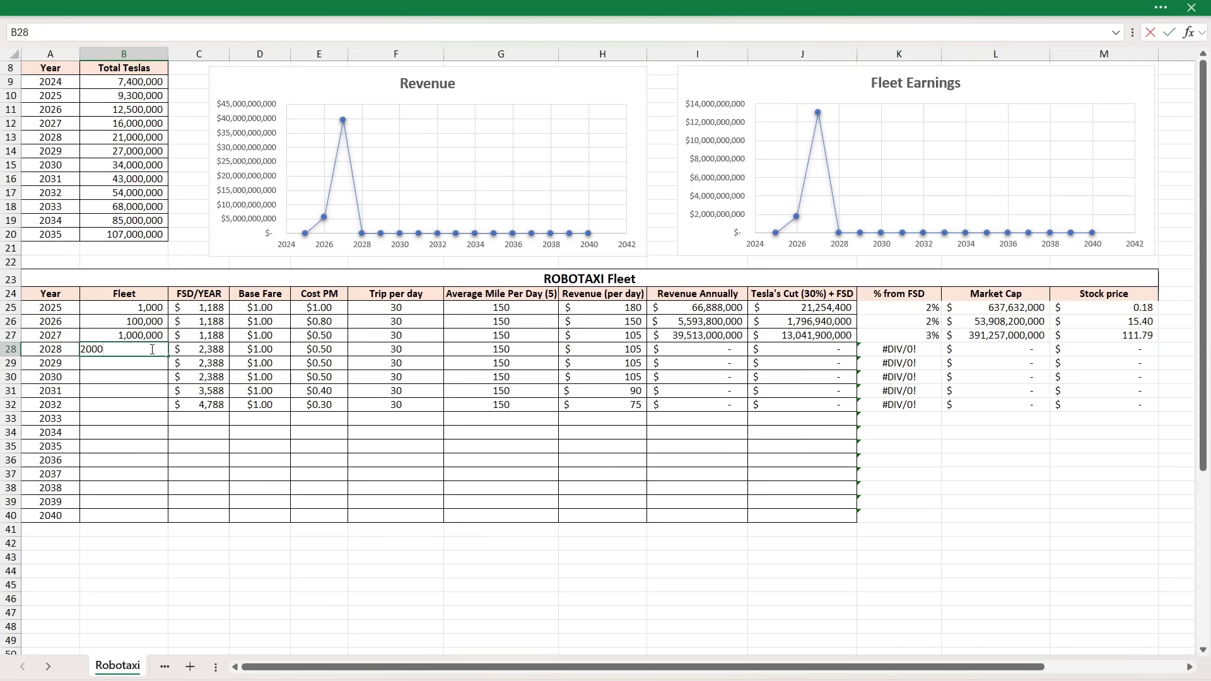
Enter 2,000,000 as the 2028 fleet and review 81,426,000,000 revenue, 6% from FSD and 250.32 stock price
type("2000000")
key("Return")
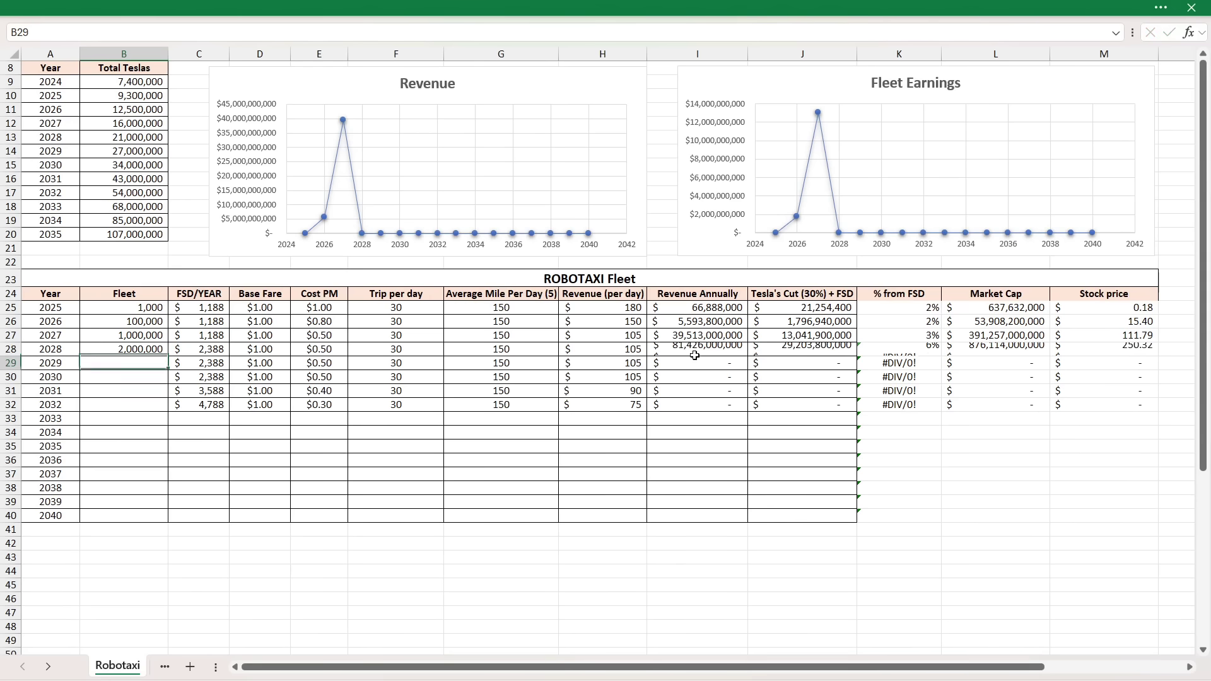
left_click(668, 352)
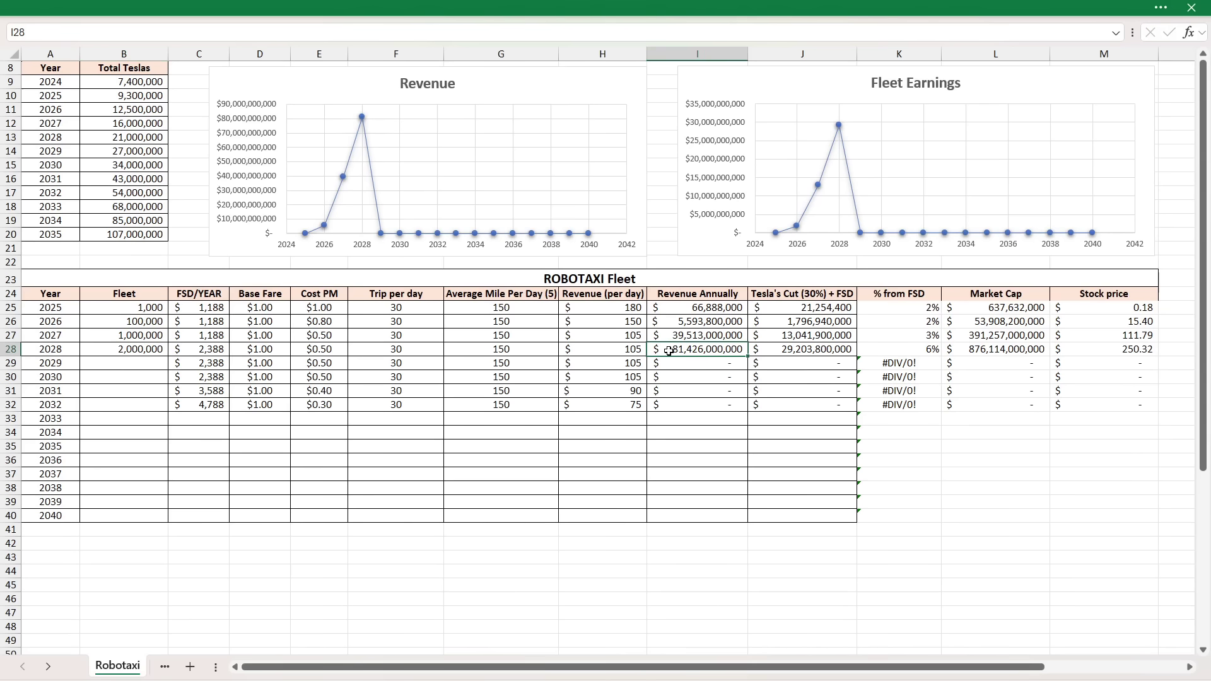
left_click(768, 349)
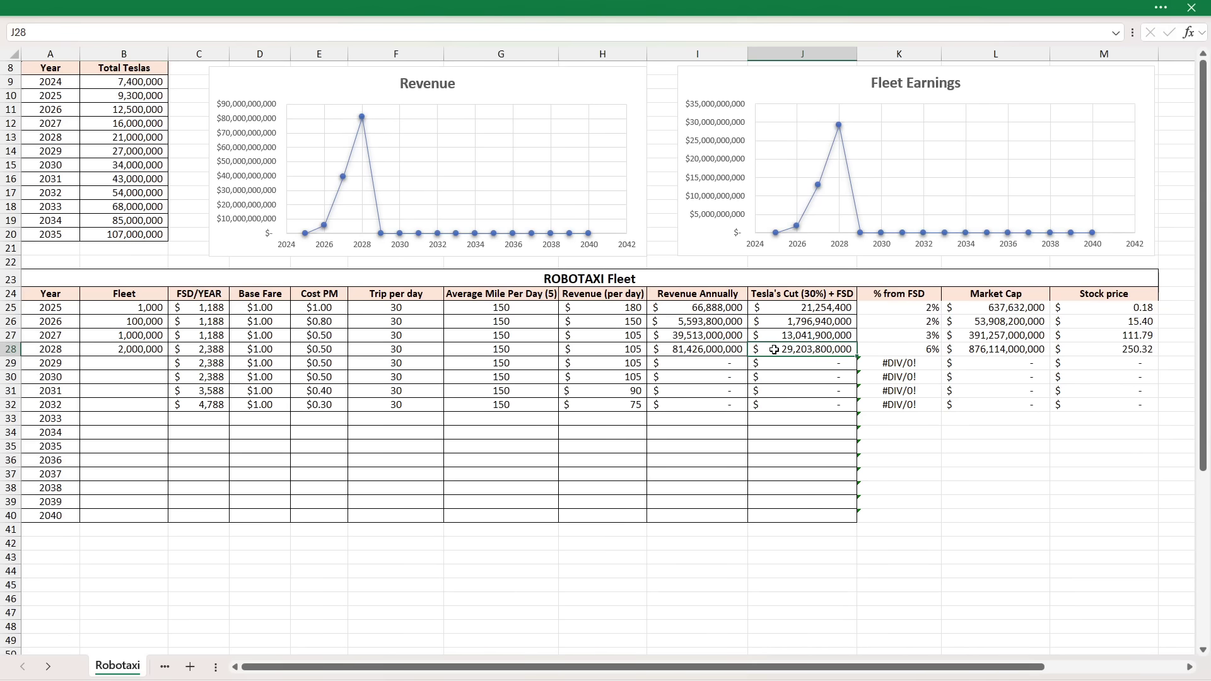
left_click(887, 346)
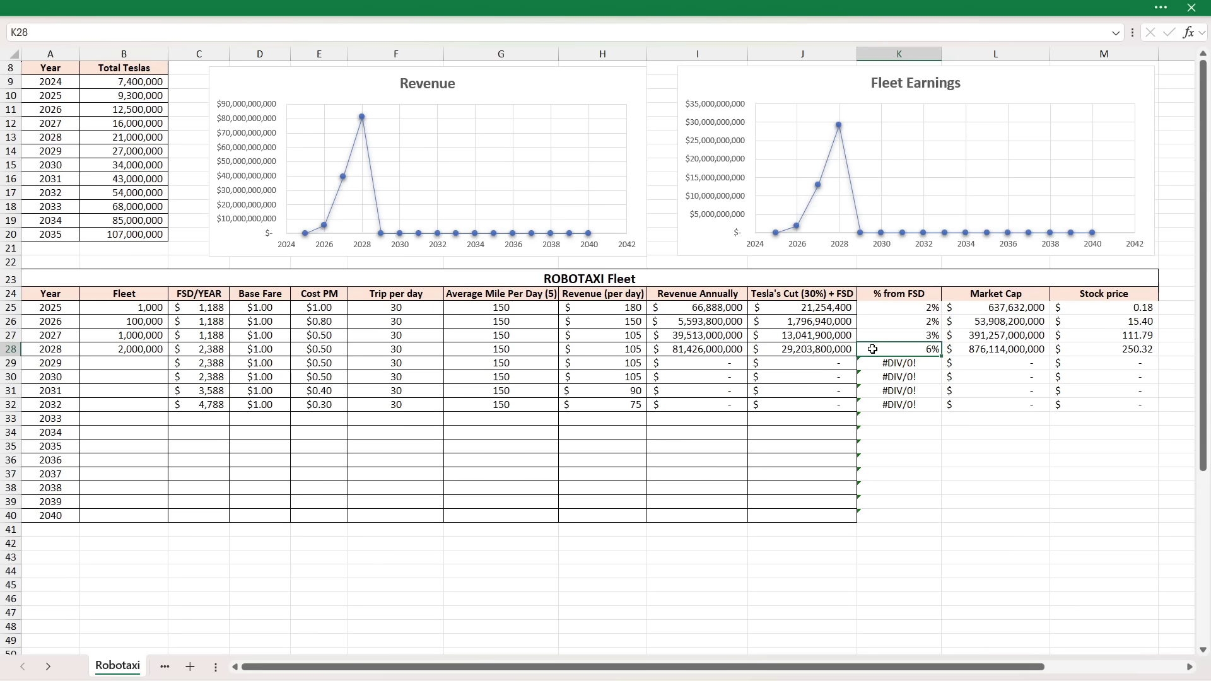
left_click(724, 349)
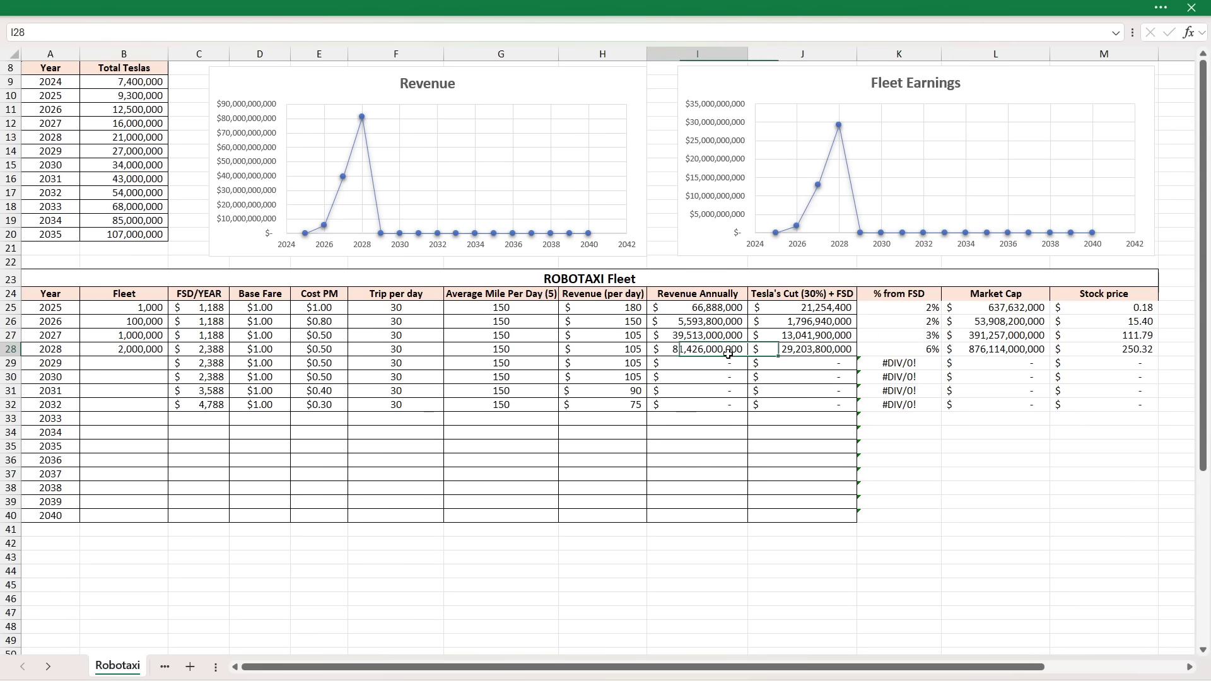
left_click(895, 349)
left_click(1018, 347)
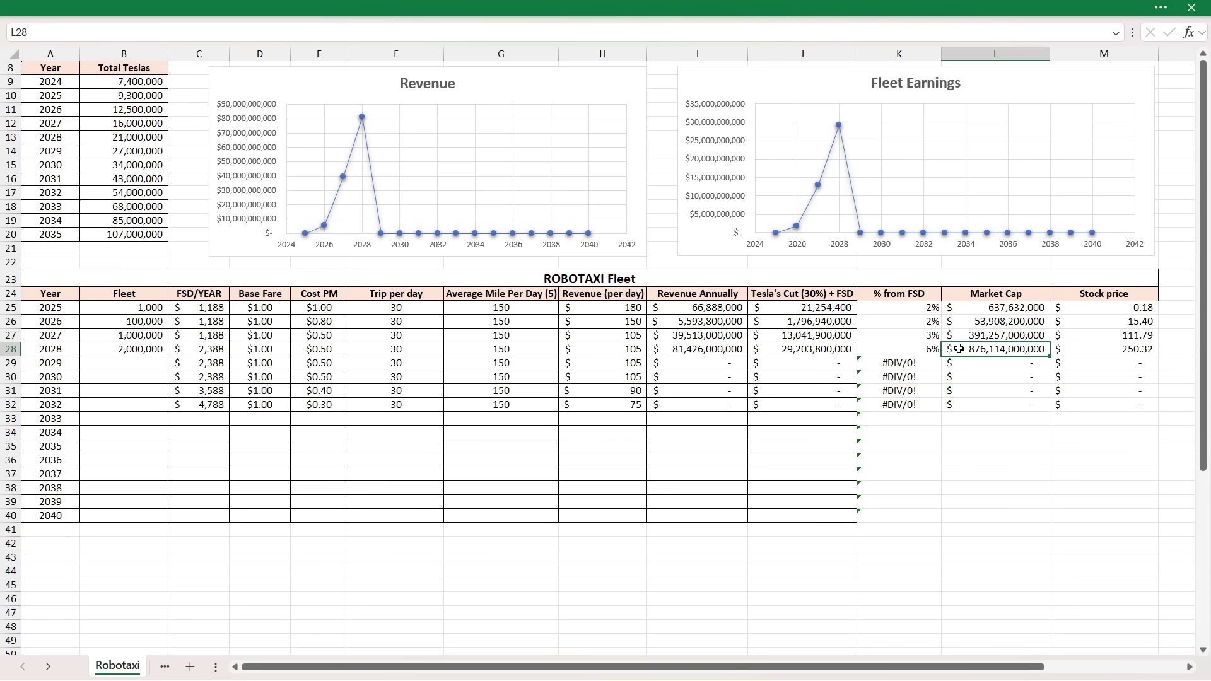
left_click(1069, 350)
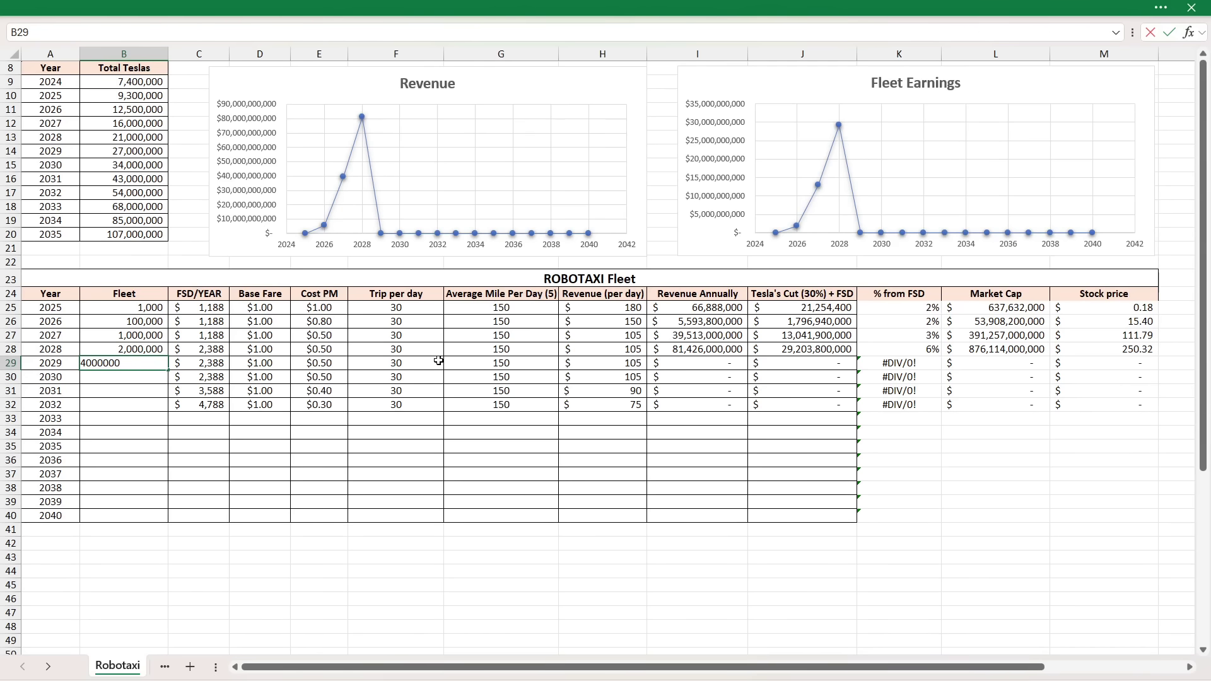
Commit the 4,000,000 fleet for 2029 and check 162,852,000,000 revenue, 1,752,228,000,000 market cap and 500.64 stock price
key("Return")
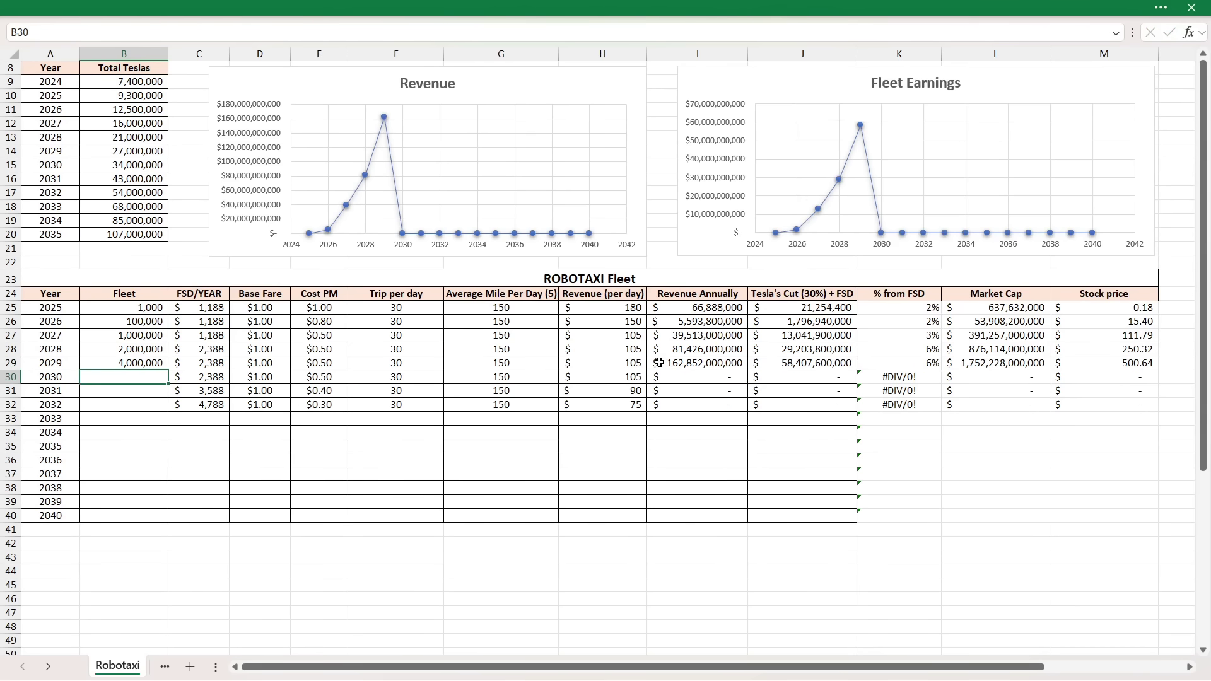
left_click(659, 363)
left_click(774, 365)
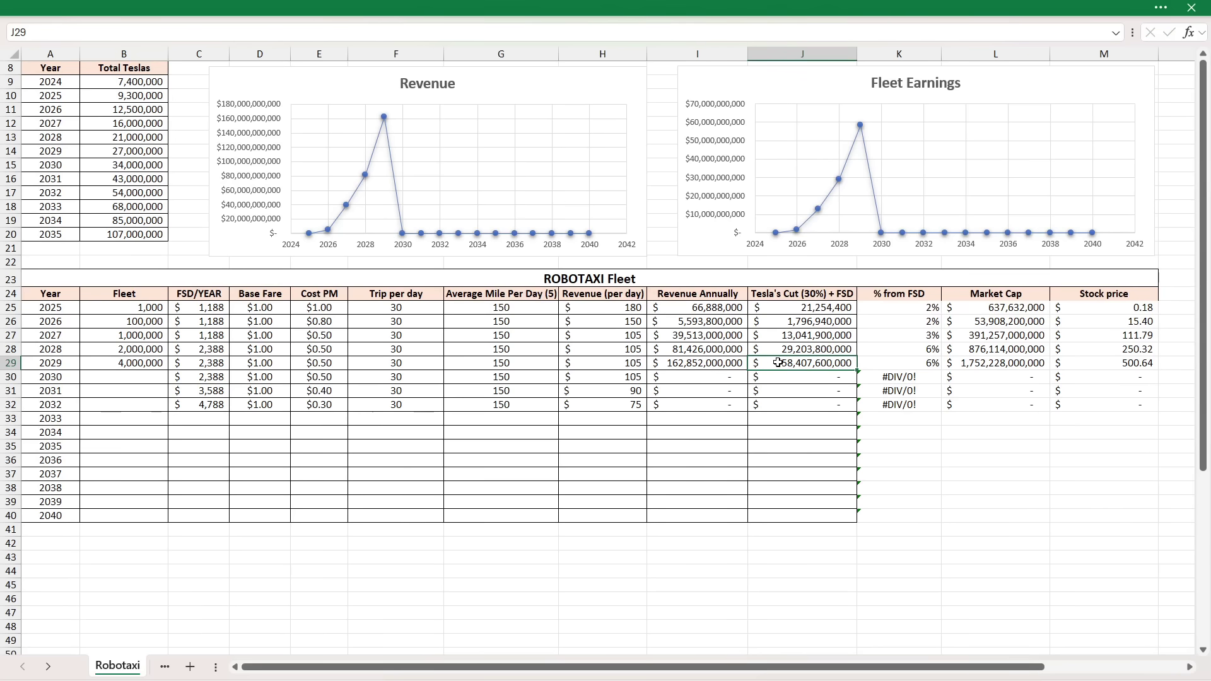
left_click(963, 366)
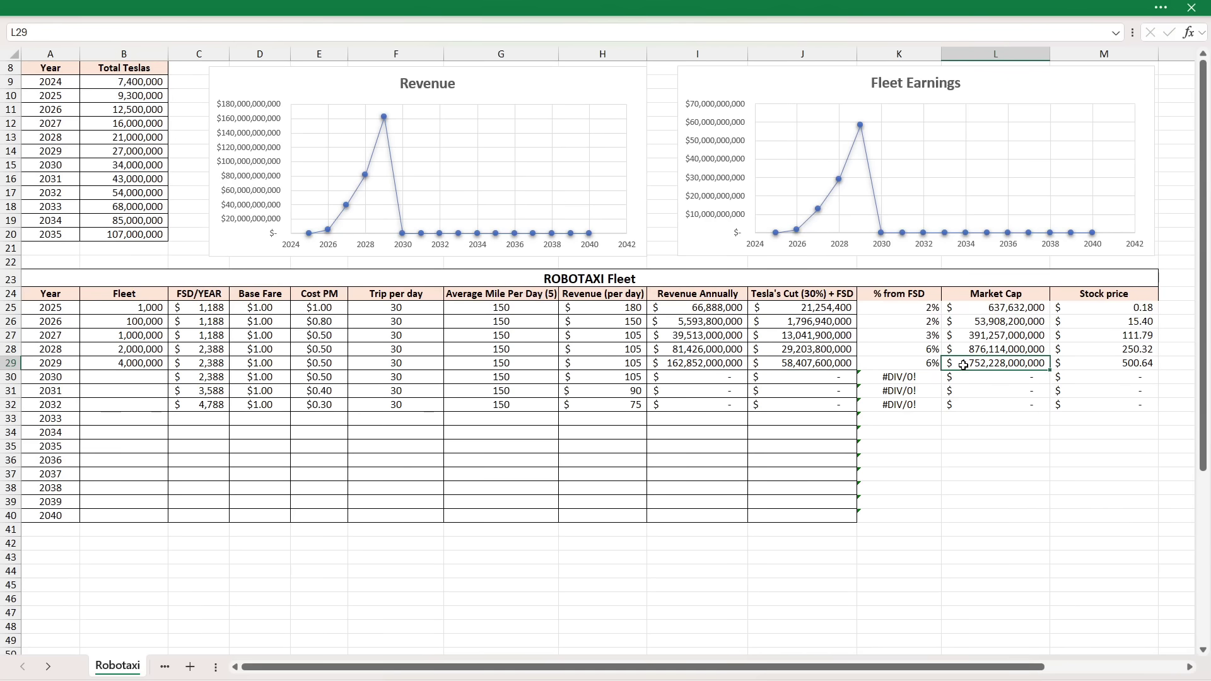
left_click(1082, 360)
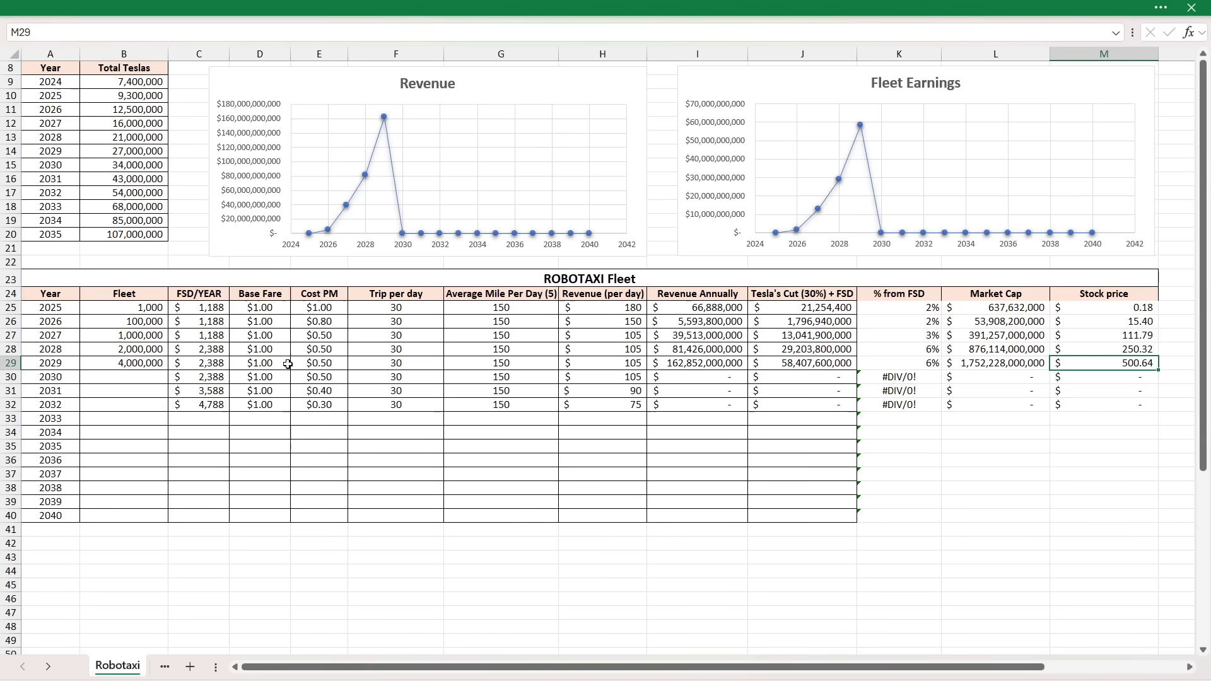
left_click(12, 363)
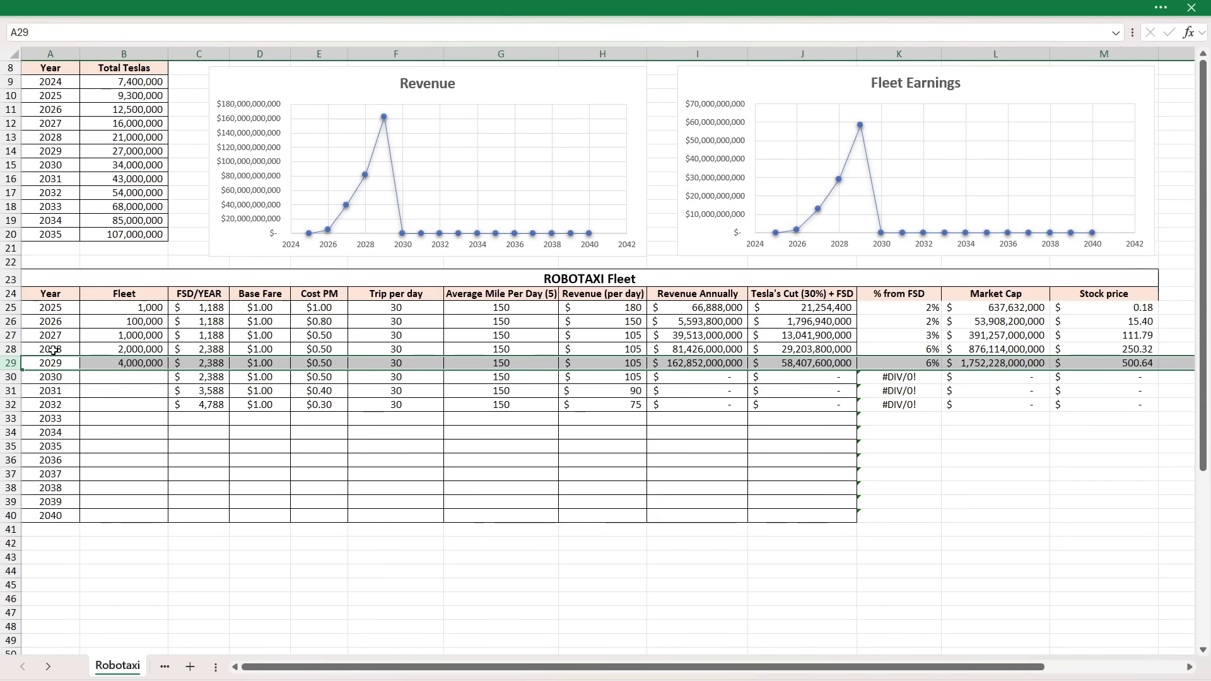
left_click(110, 377)
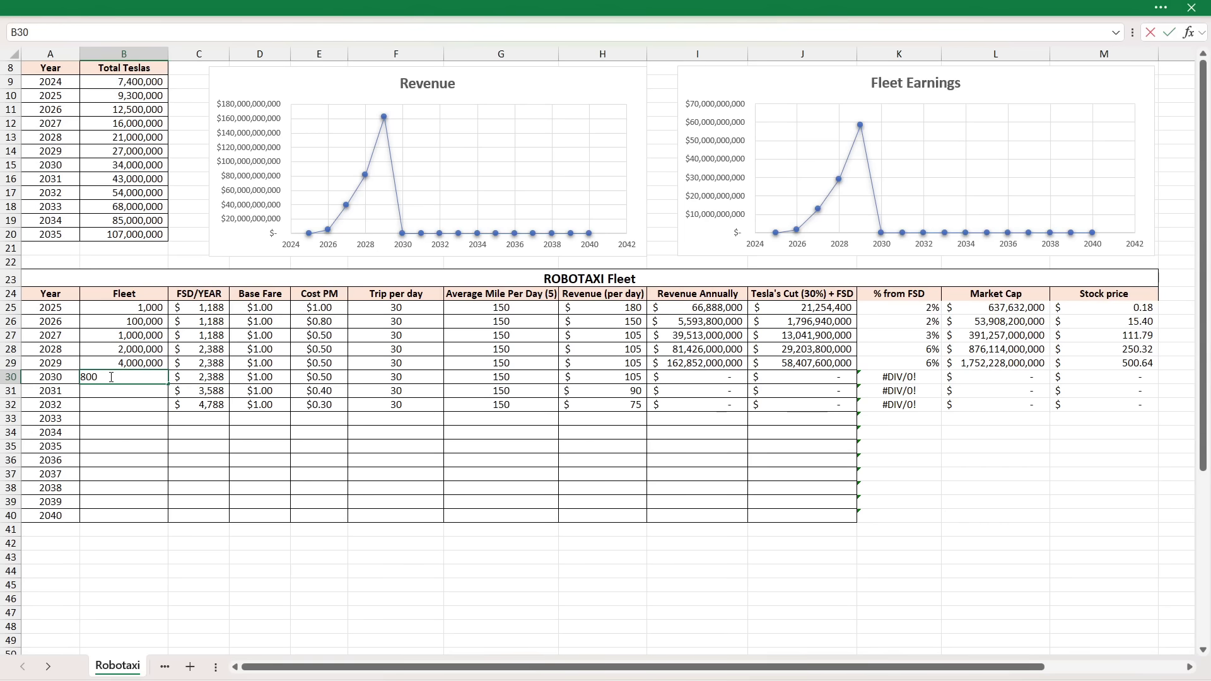
type("8000000")
key("Return")
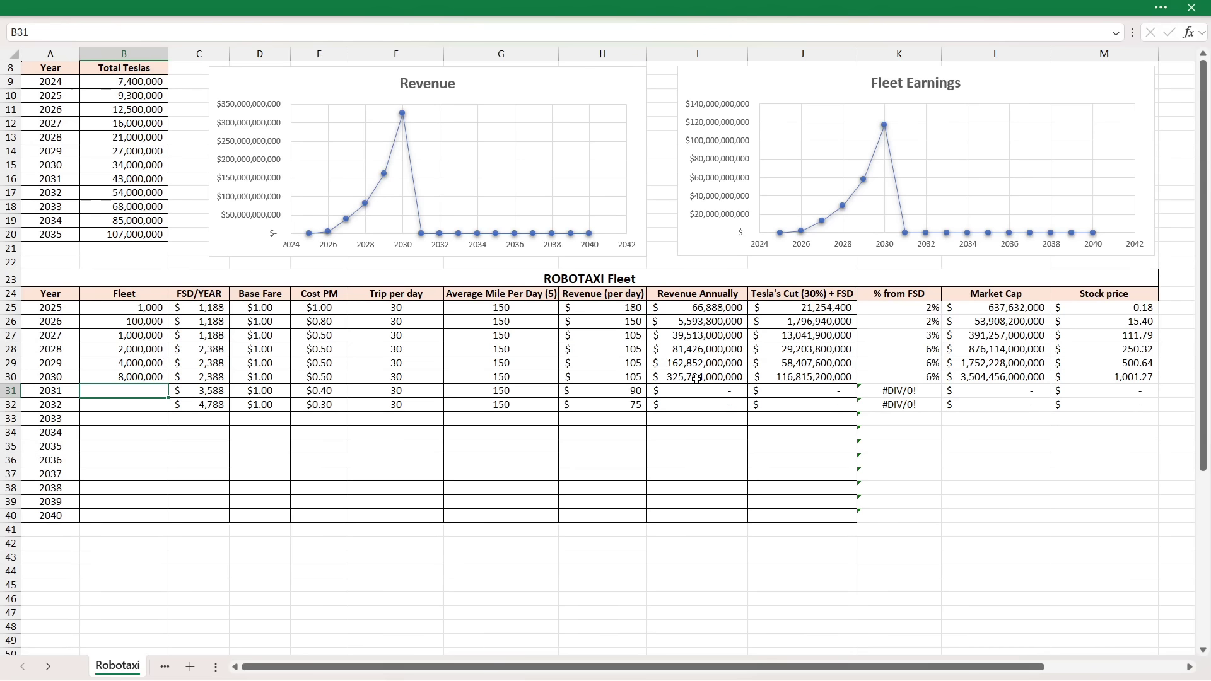
left_click(668, 379)
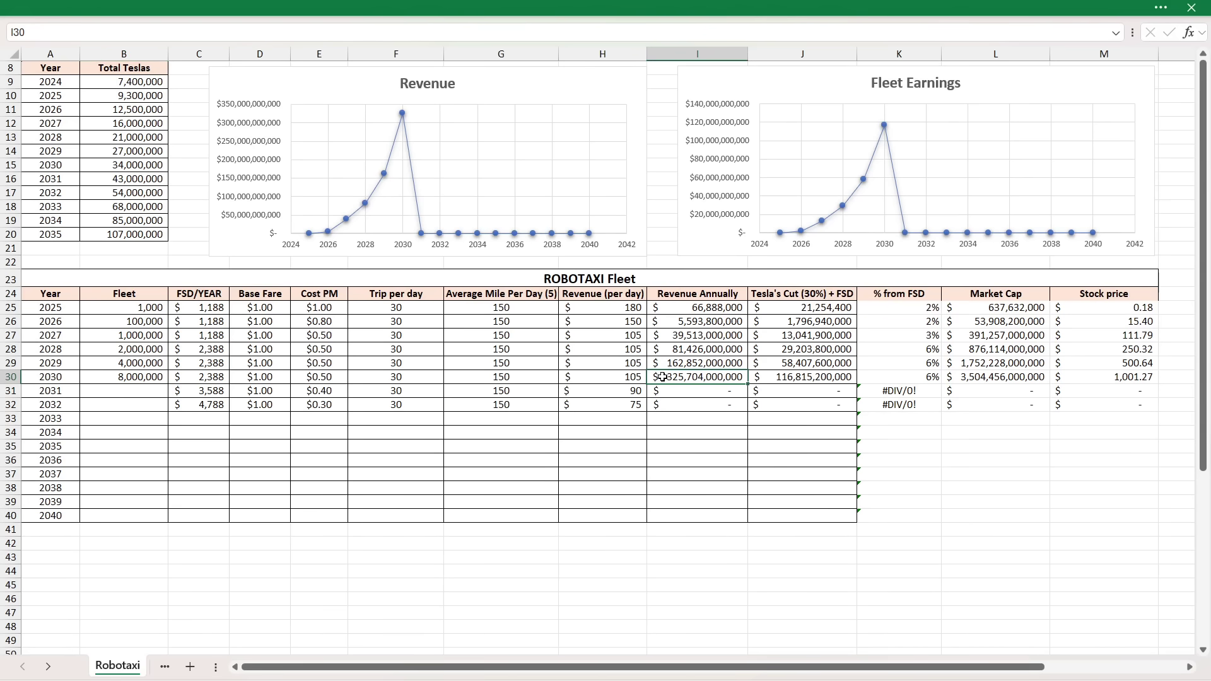
left_click(769, 379)
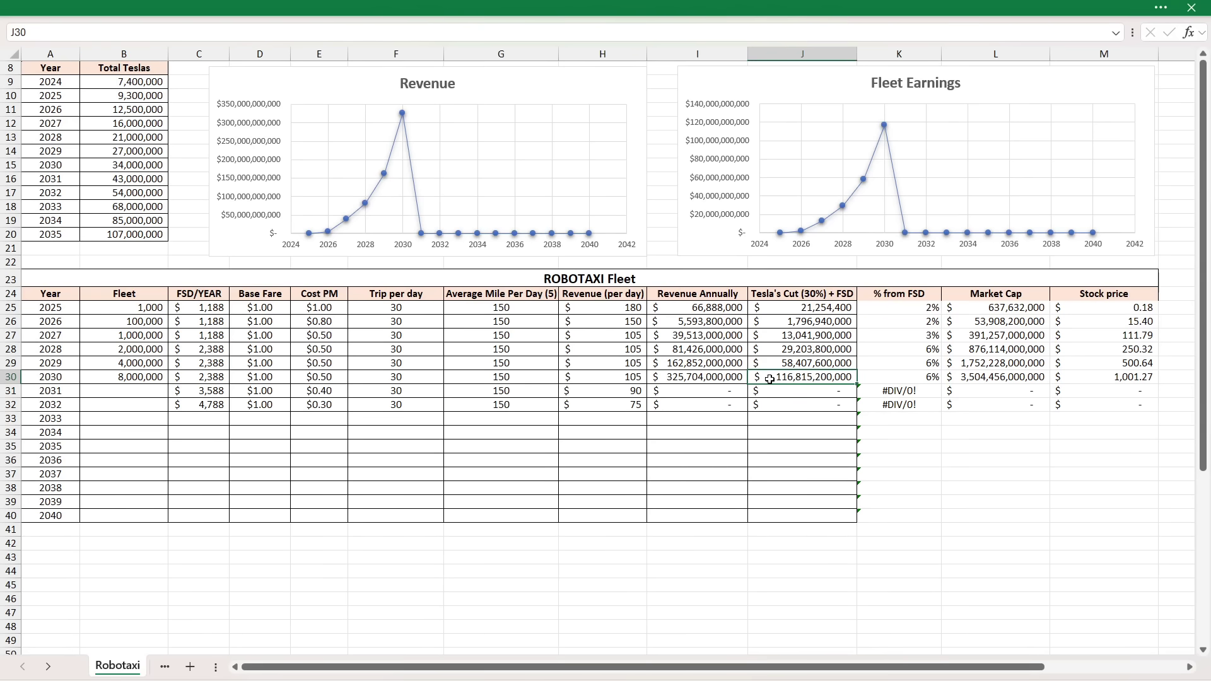
left_click(965, 381)
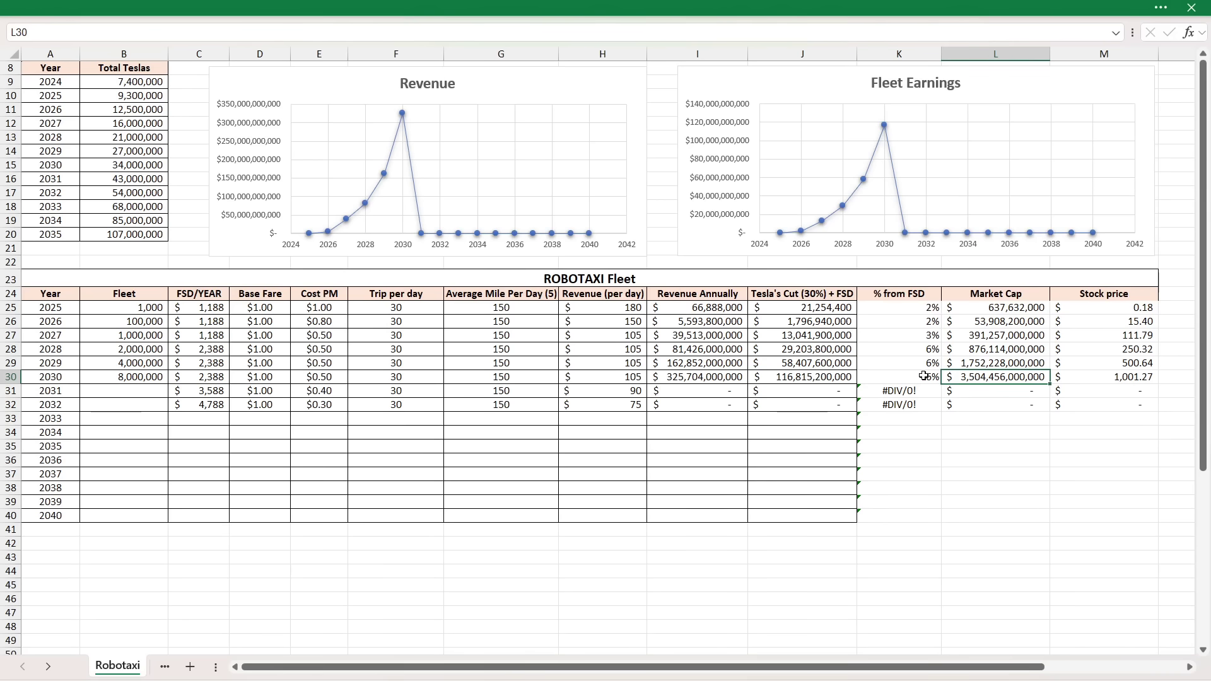
left_click(1075, 381)
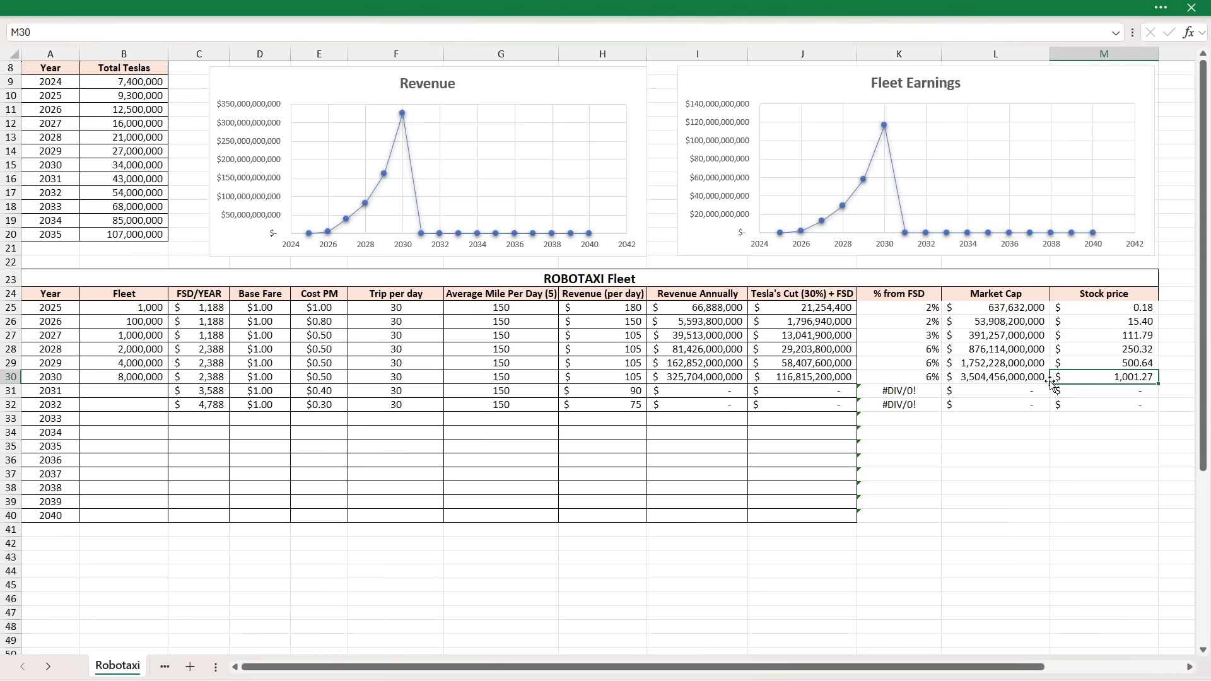
left_click(149, 392)
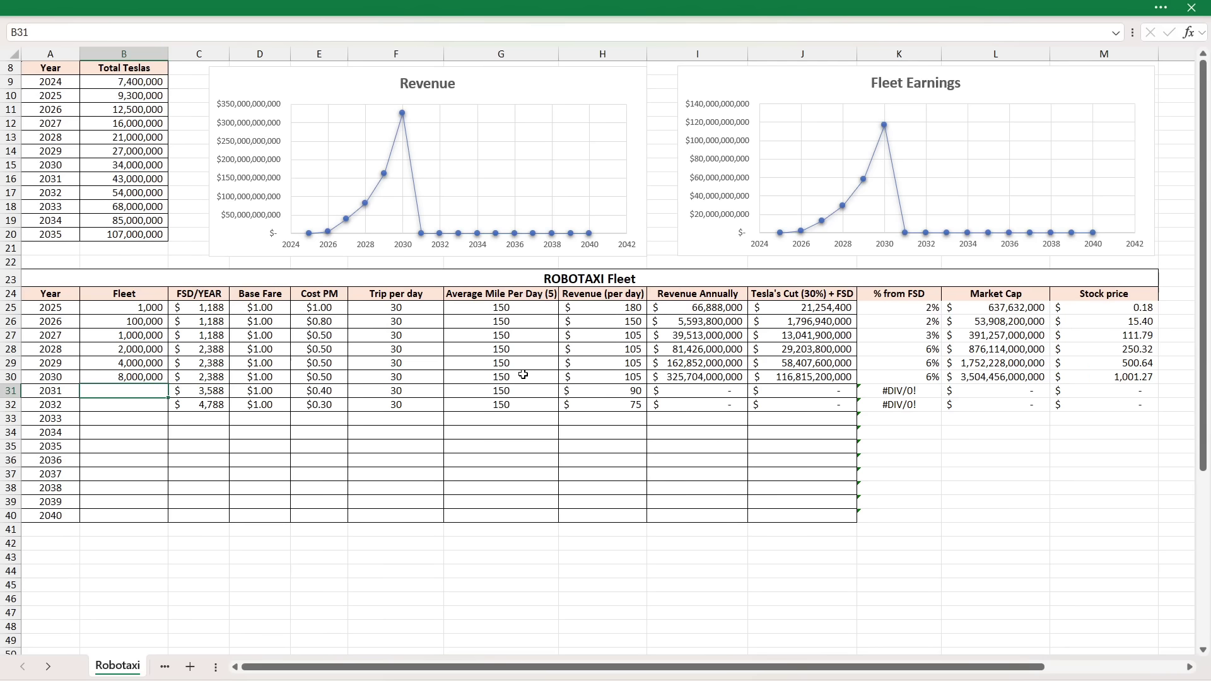
Enter 15,000,000 for 2031 and check 546,570,000,000 revenue, 217,791,000,000 Tesla's cut and 1,866.78 stock price
type("15000000")
key("Return")
left_click(658, 390)
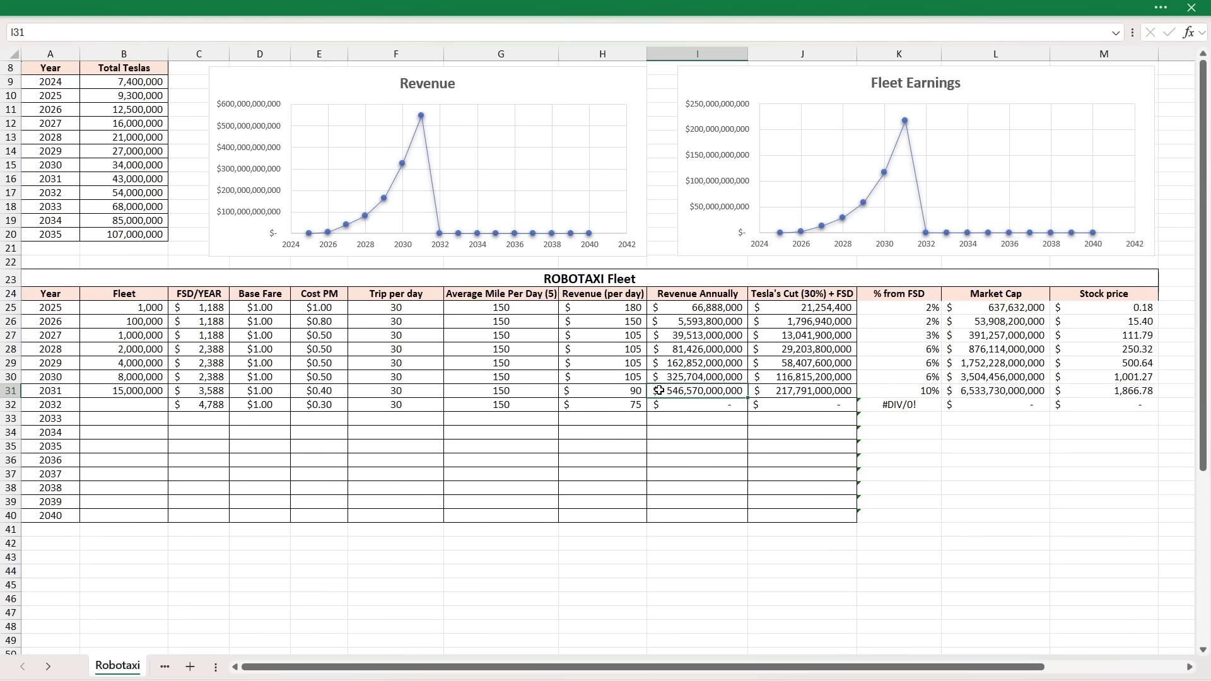
left_click(769, 390)
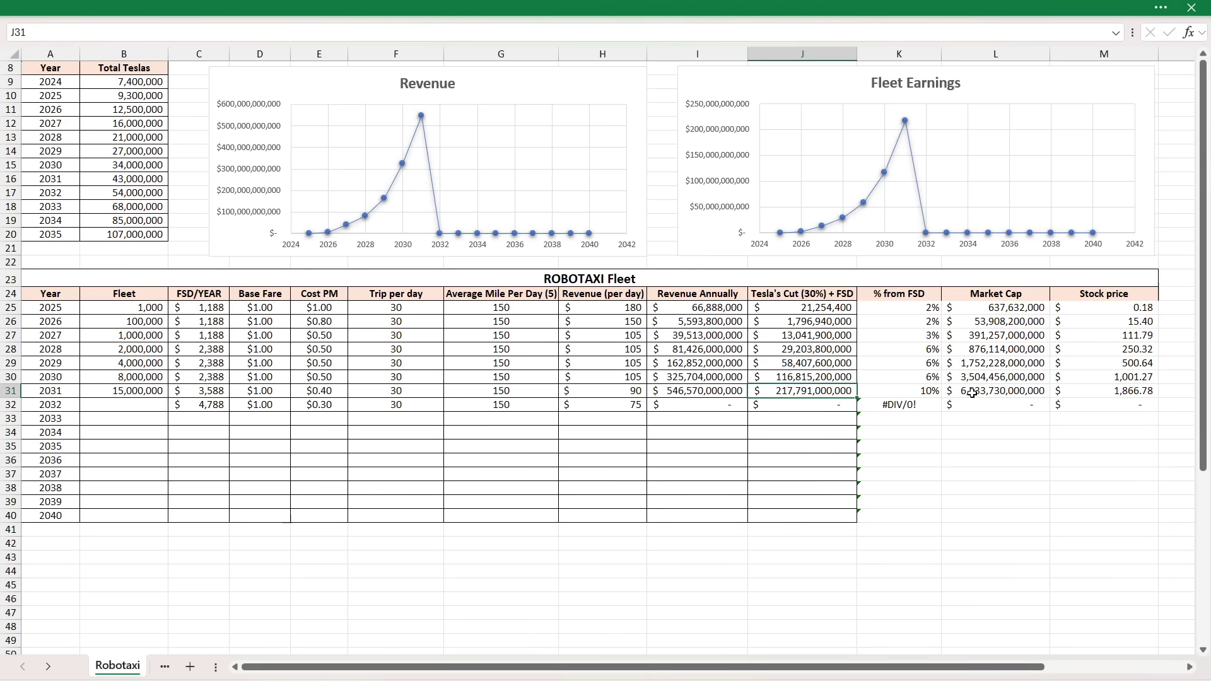
left_click(904, 388)
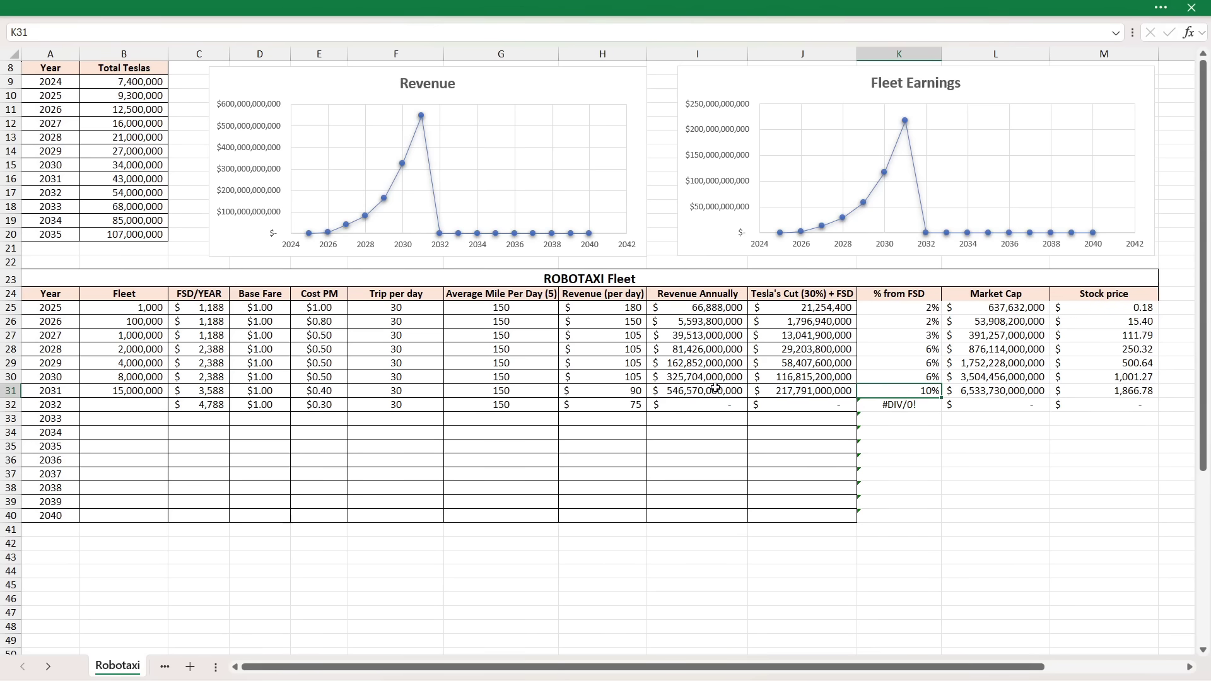
left_click(685, 392)
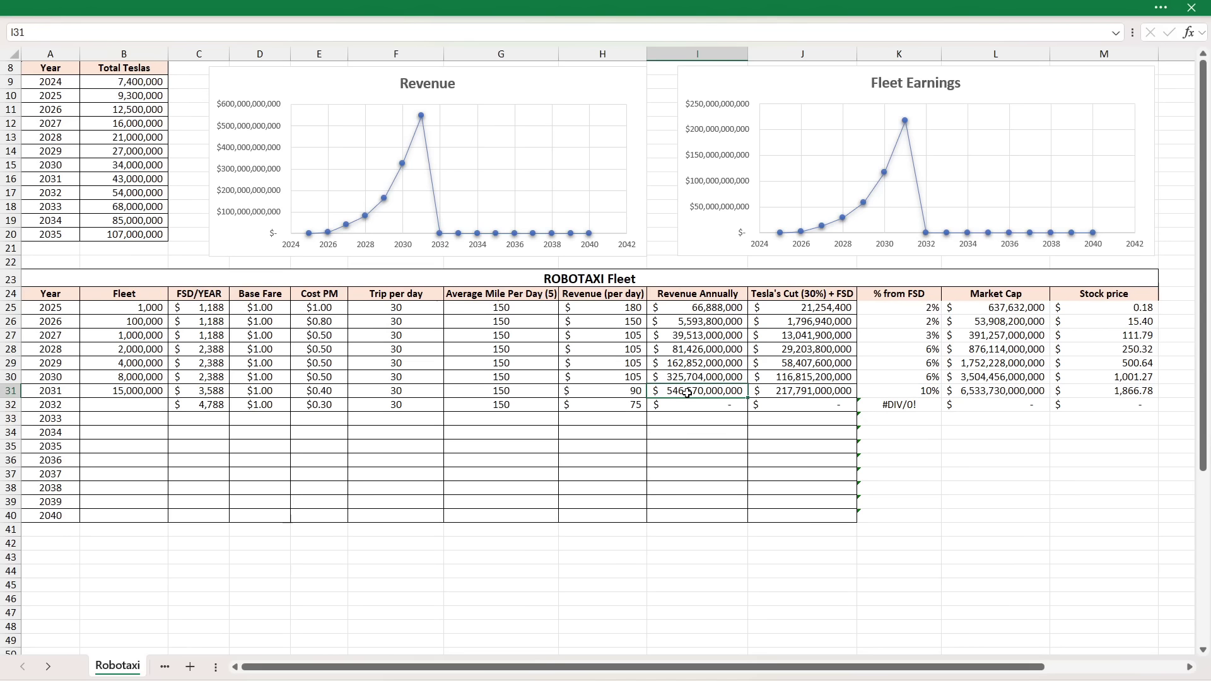
left_click(891, 391)
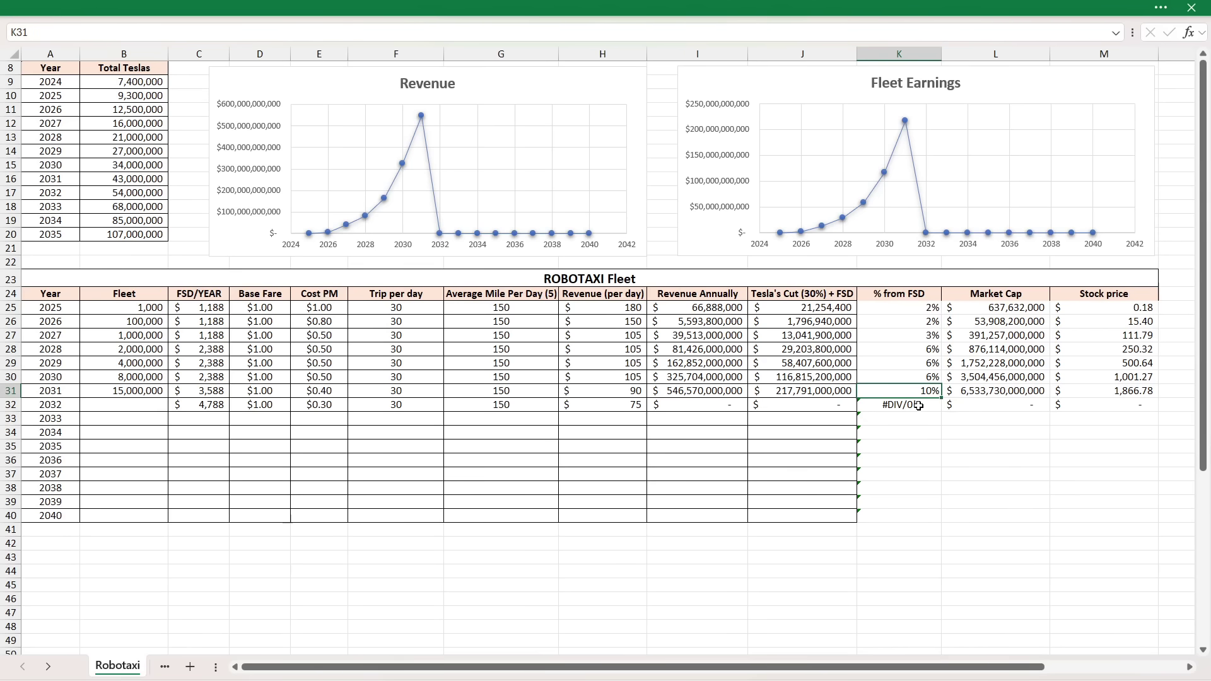
left_click(1091, 391)
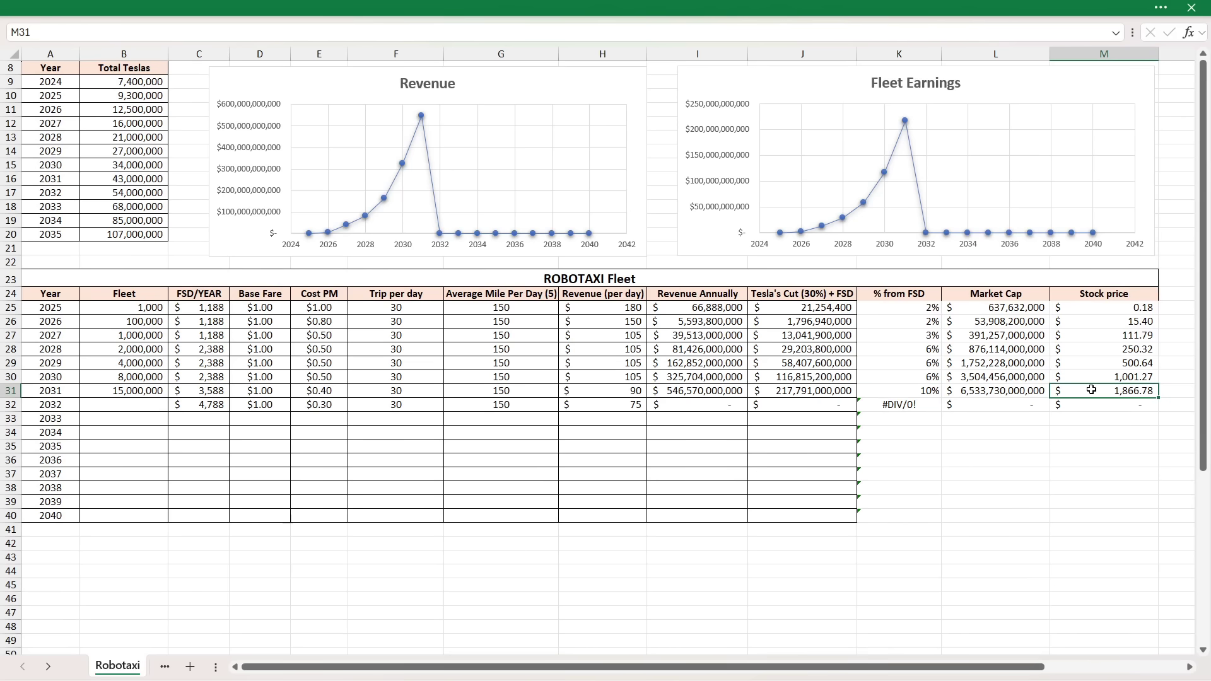
left_click(147, 393)
left_click(138, 403)
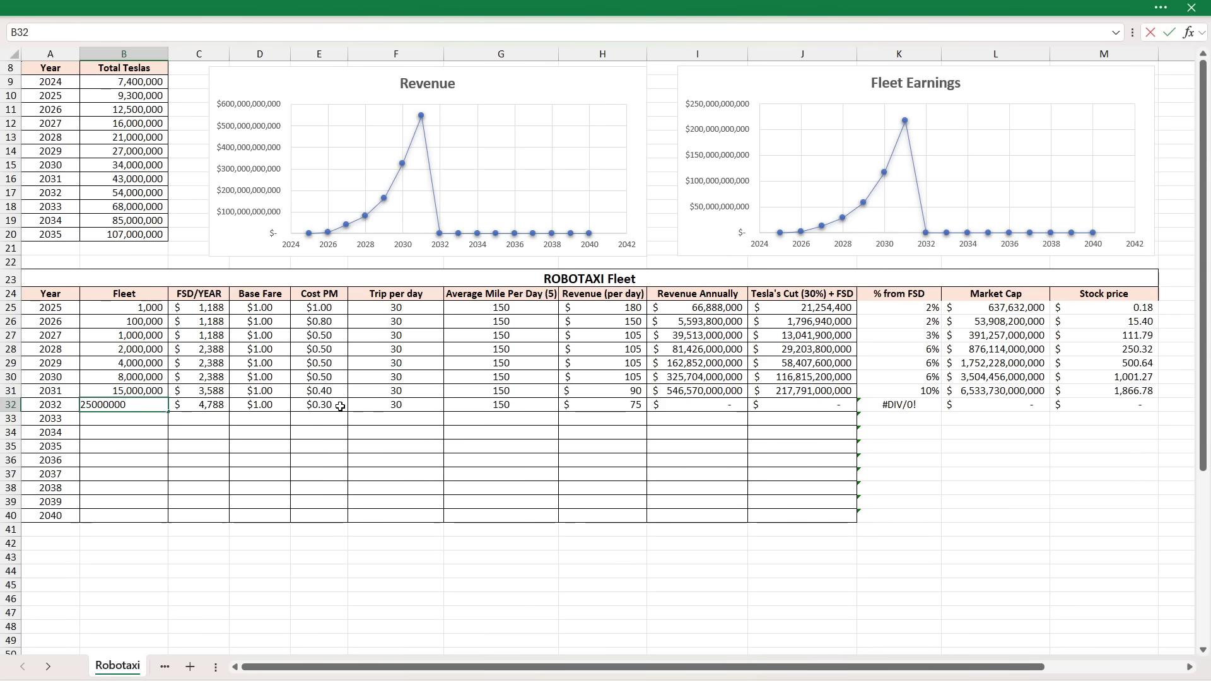
Commit the 25,000,000 fleet for 2032 and review 804,075,000,000 revenue, 15% from FSD and 3,093.62 stock price
key("Return")
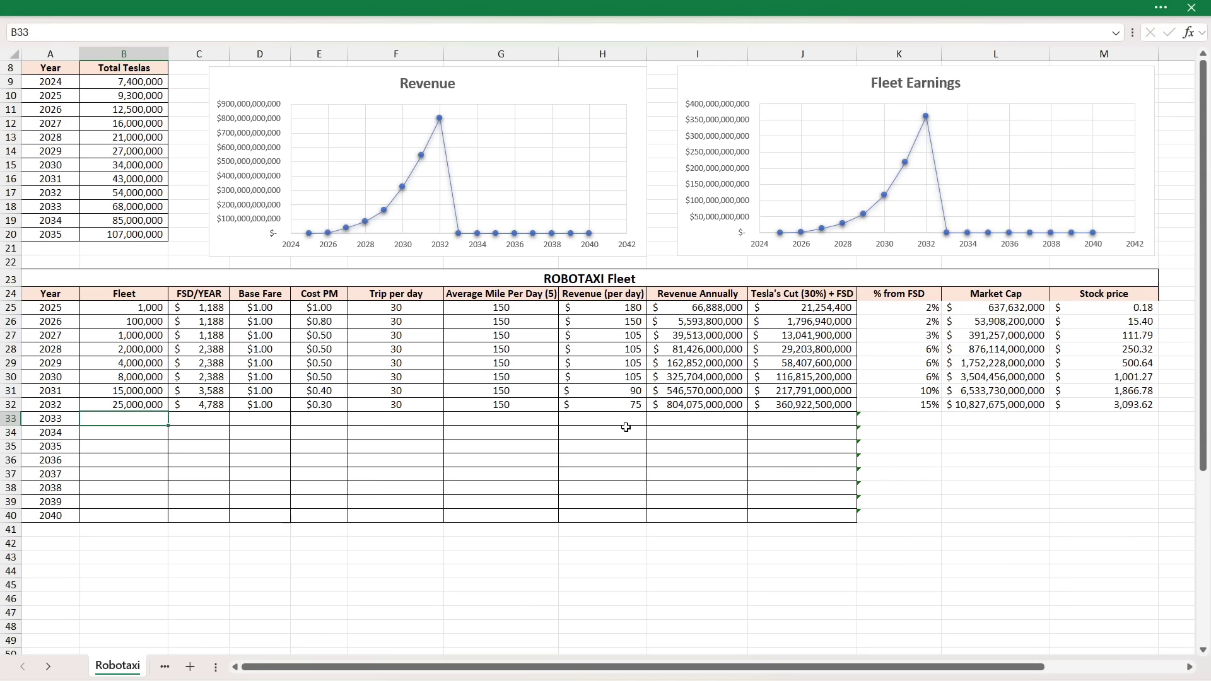
left_click(661, 407)
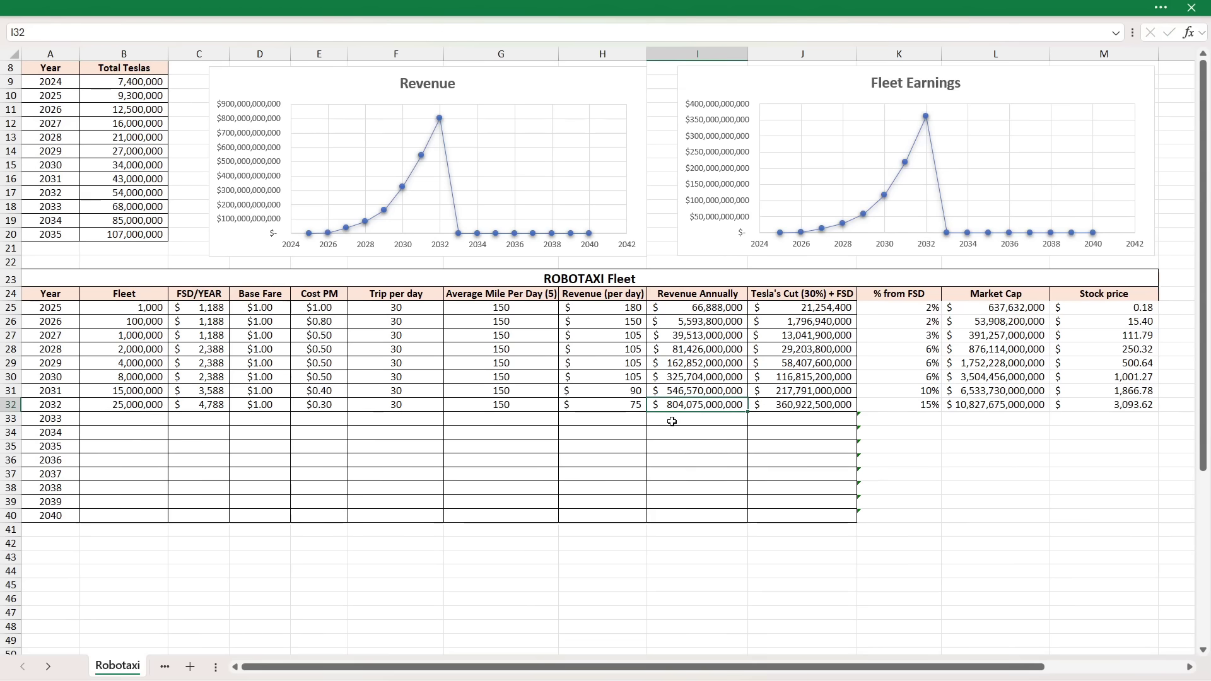
left_click(772, 404)
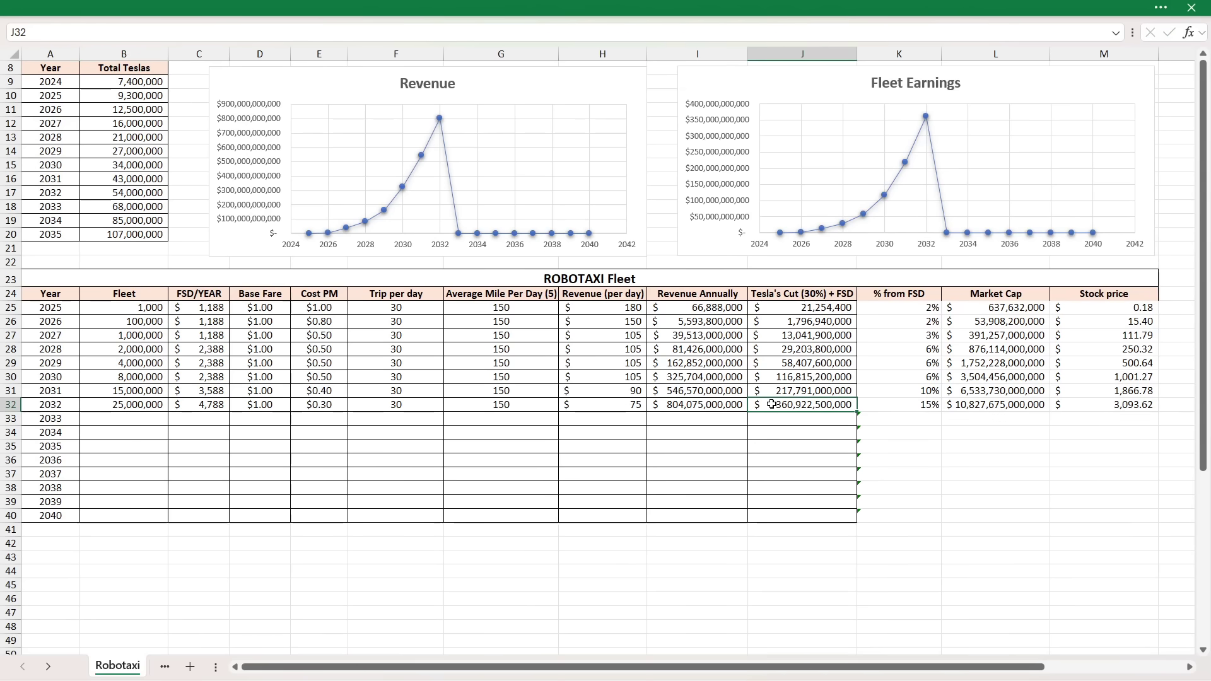
left_click(896, 404)
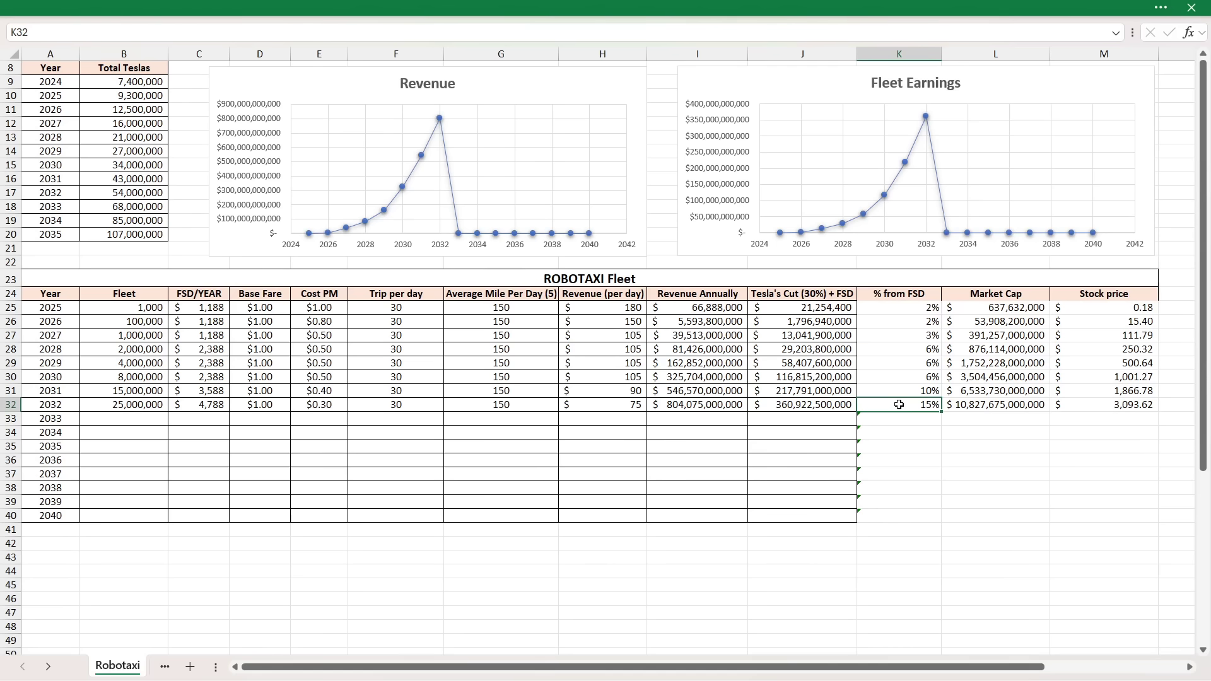
left_click(978, 404)
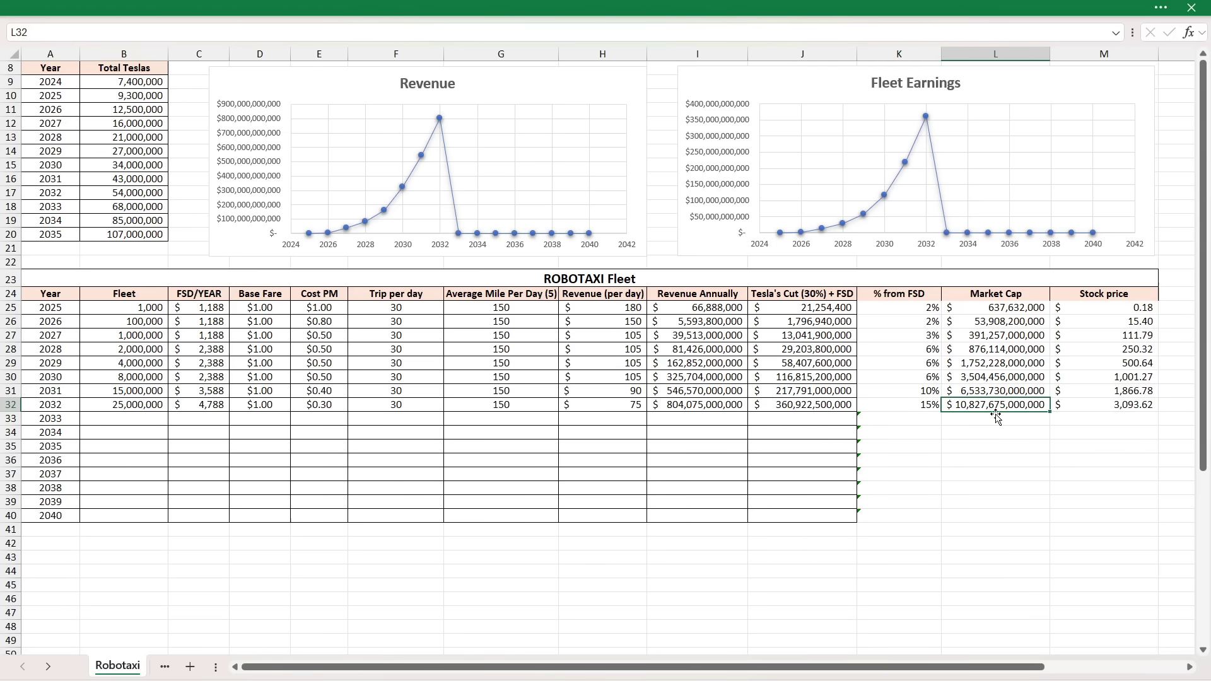
left_click(1084, 408)
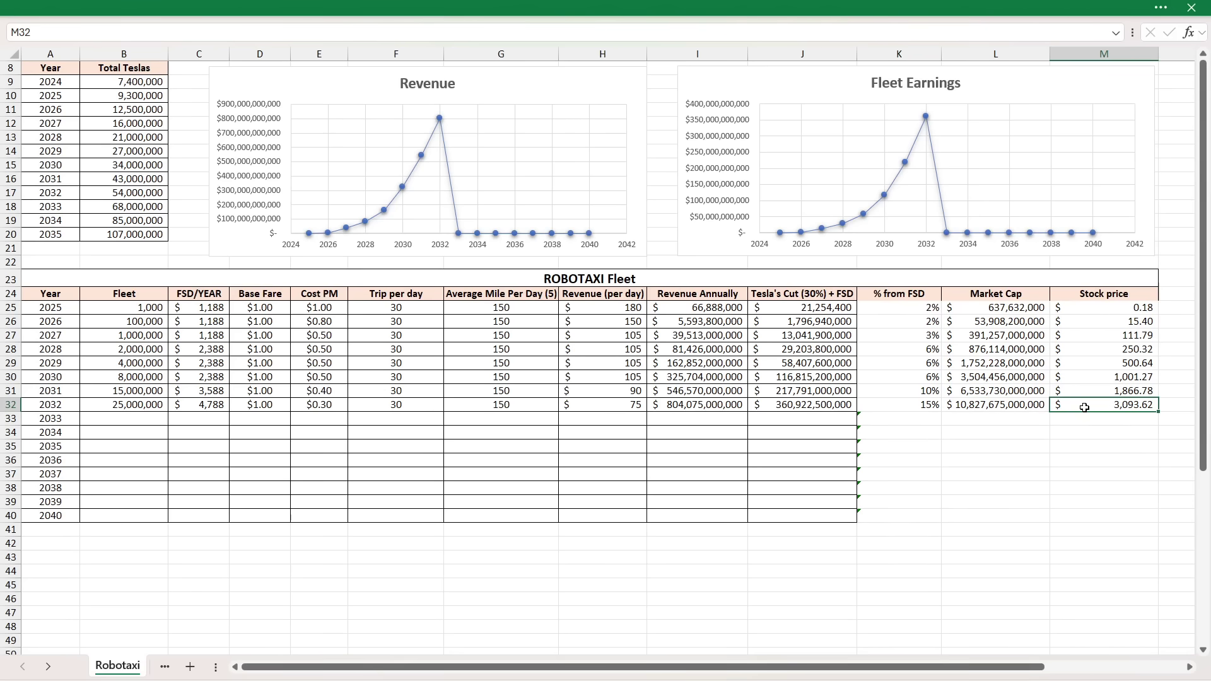
left_click(664, 407)
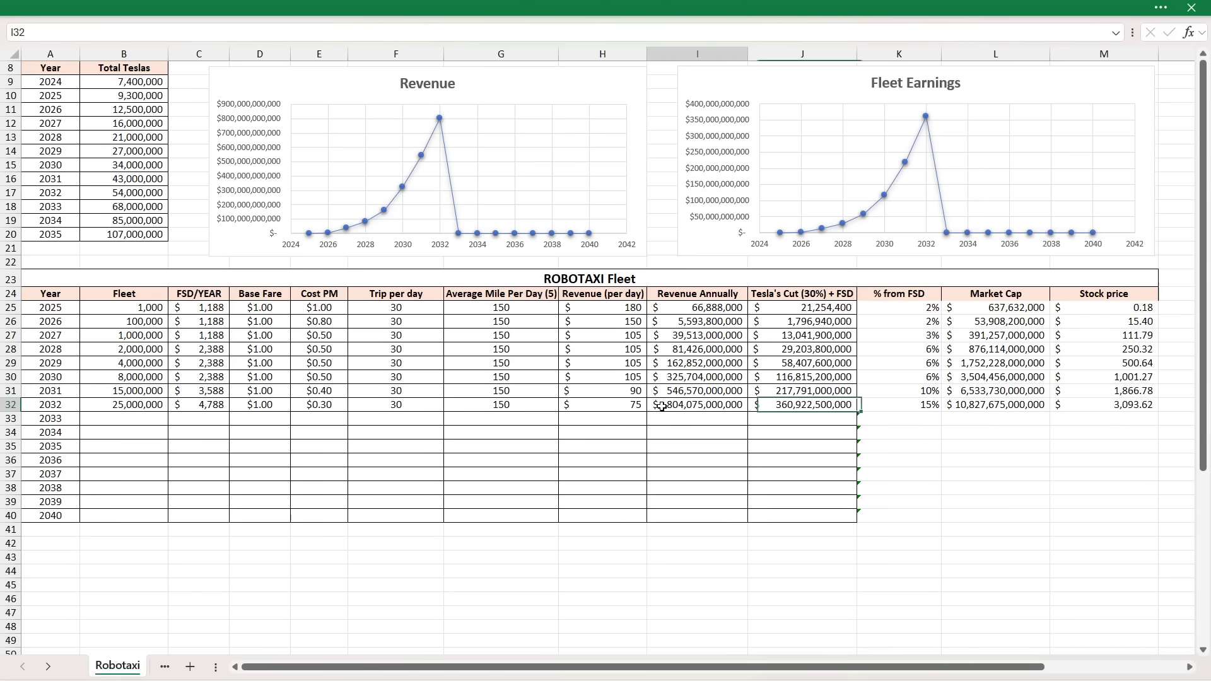
left_click(110, 405)
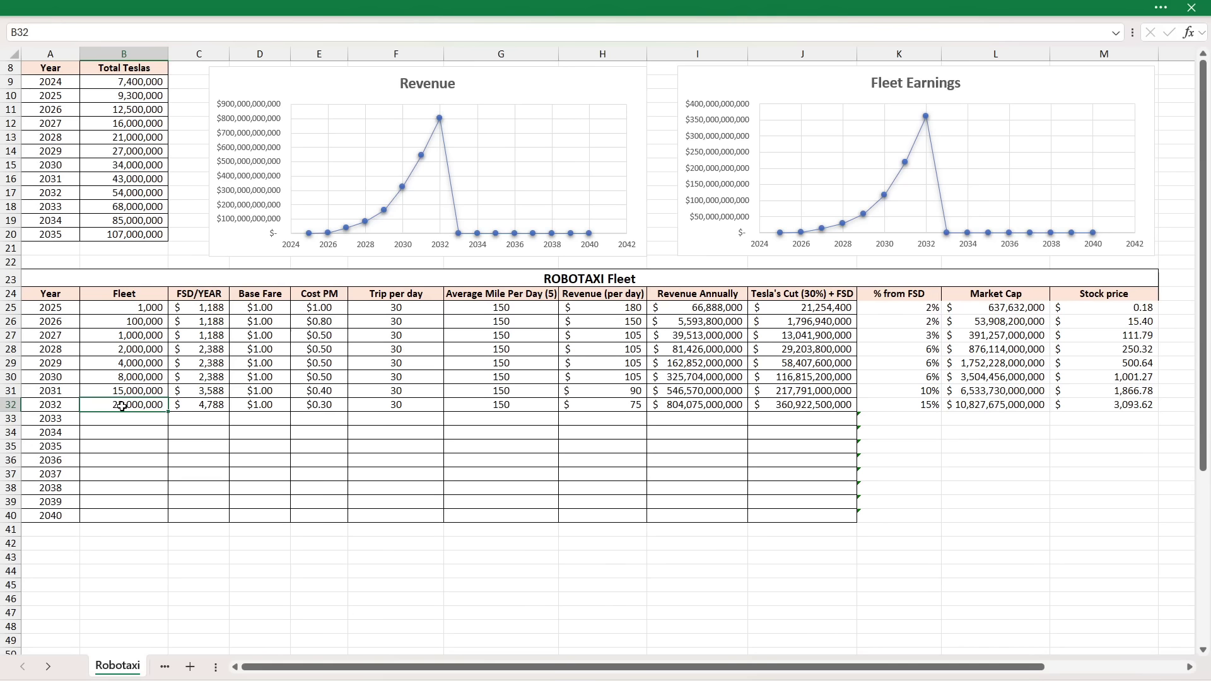
double_click(122, 405)
Commit the revised 28,000,000 fleet for 2032 and confirm revenue of 900,564,000,000
key("Return")
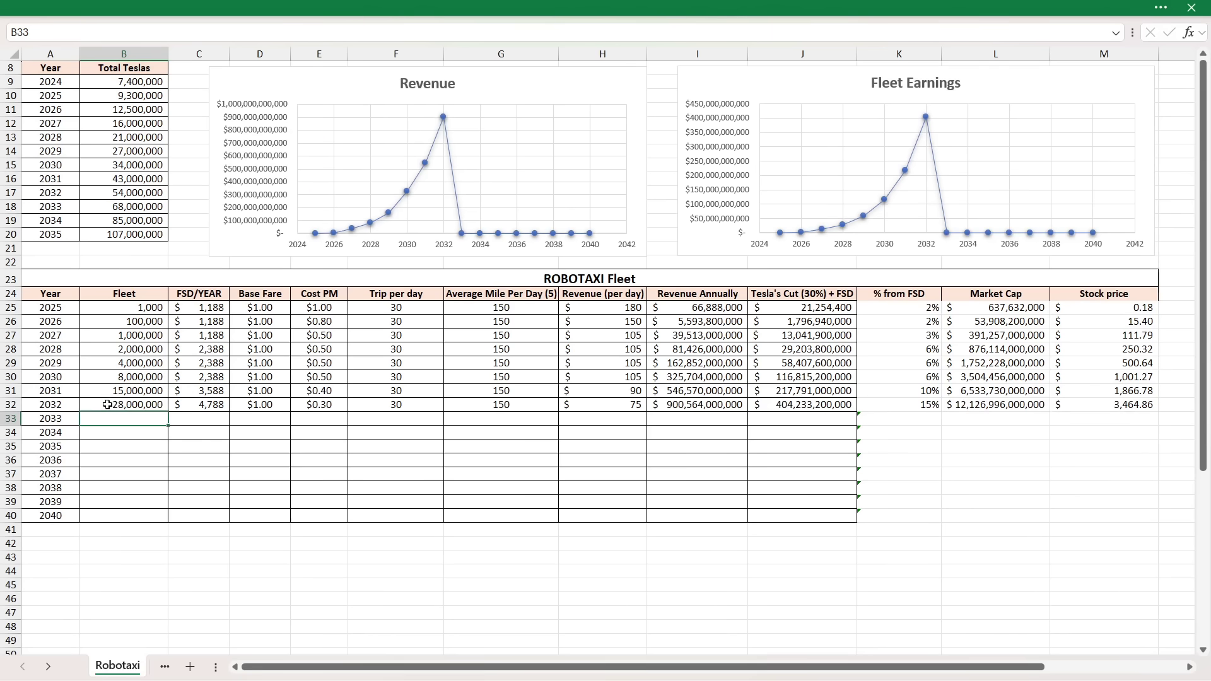
left_click(658, 406)
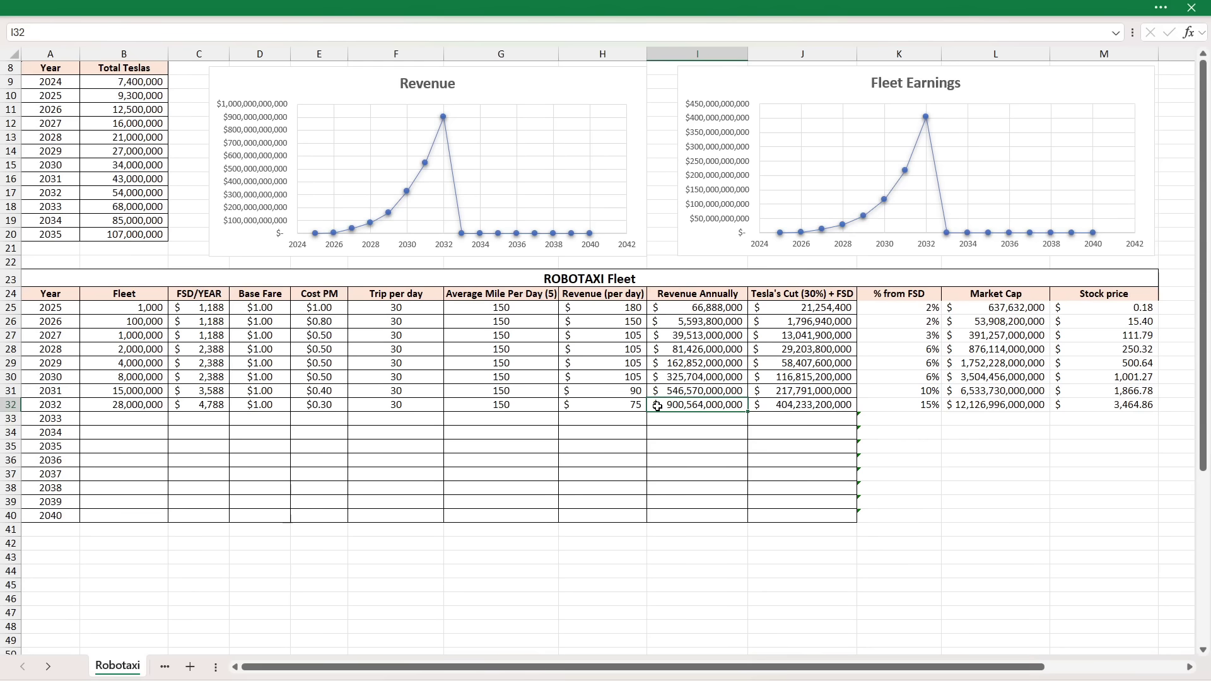
left_click(9, 404)
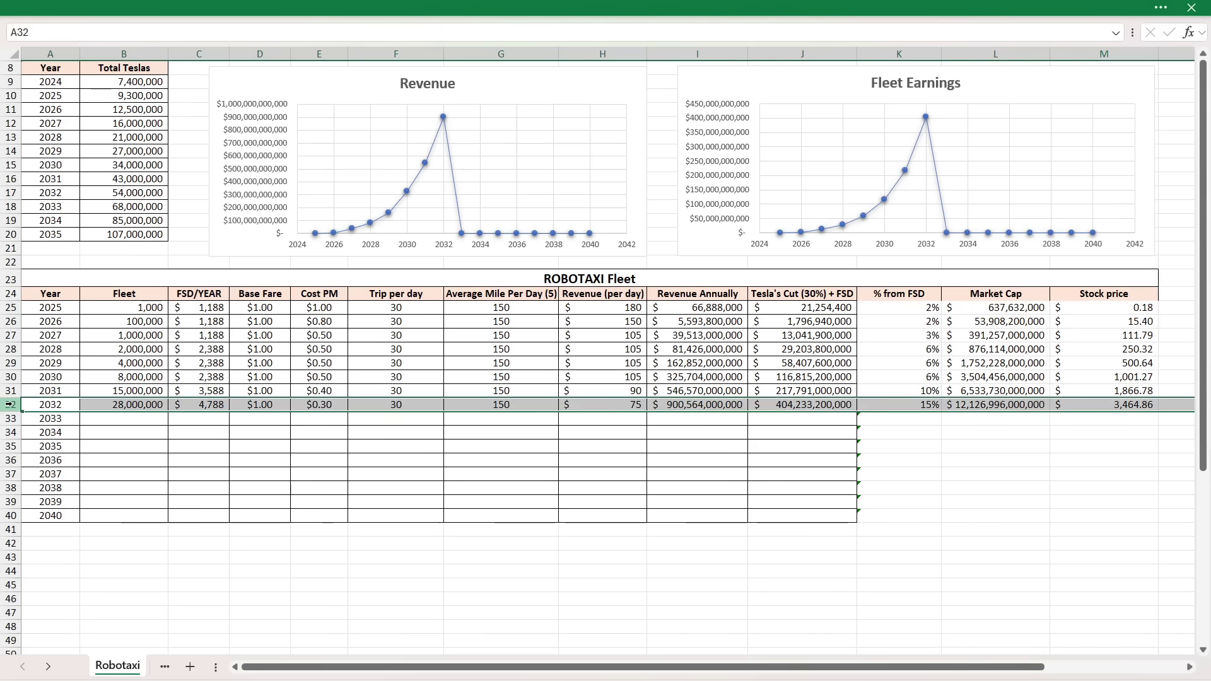